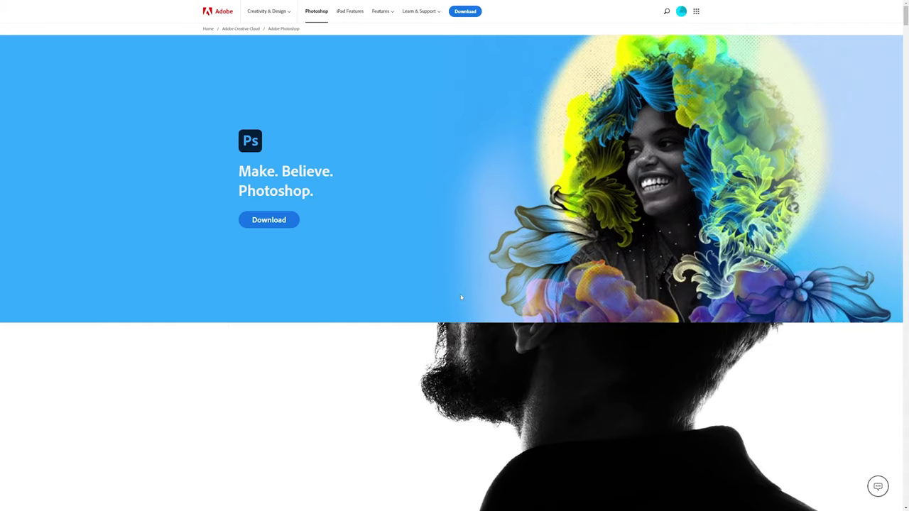
Scroll the adobe.com Photoshop page past the hero banners to 'Remix your pics'
scroll(458, 302, "down", 5)
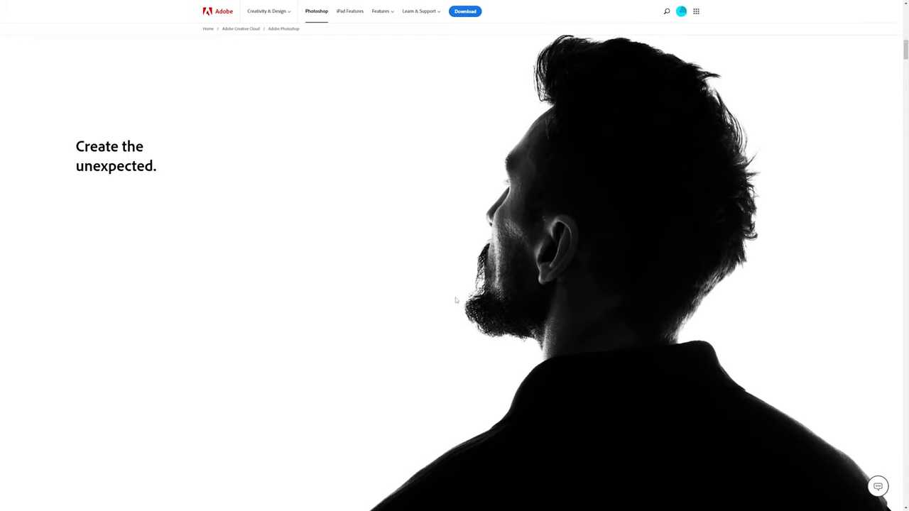
scroll(401, 286, "down", 4)
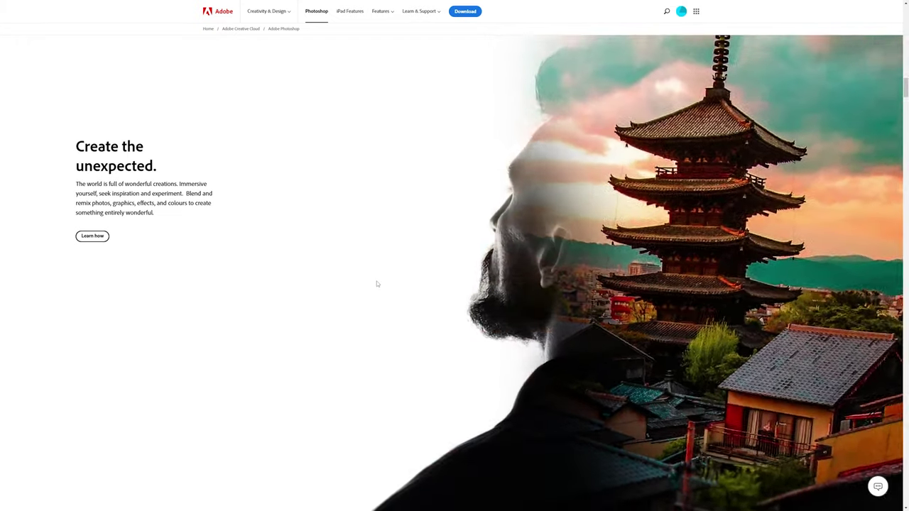
scroll(378, 284, "down", 3)
scroll(377, 284, "down", 3)
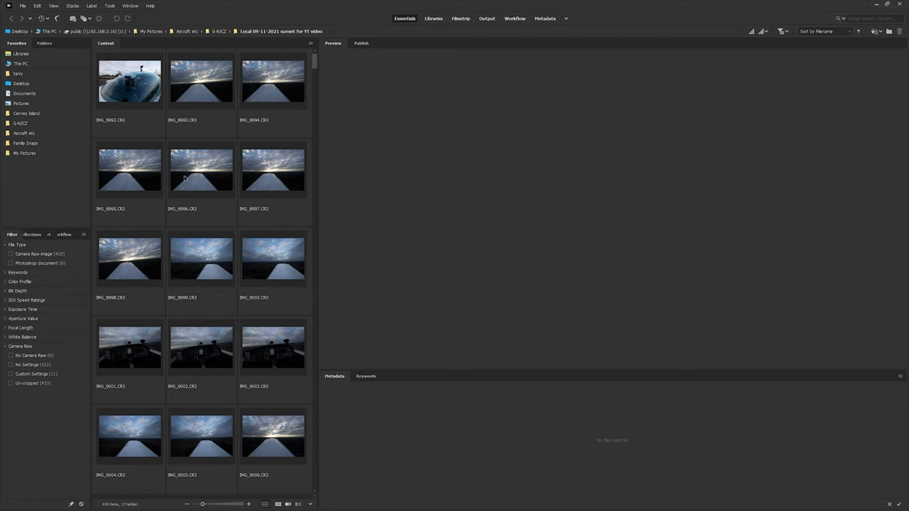
Scroll up and down through the sunset folder's thumbnails in the Content panel
scroll(195, 336, "down", 10)
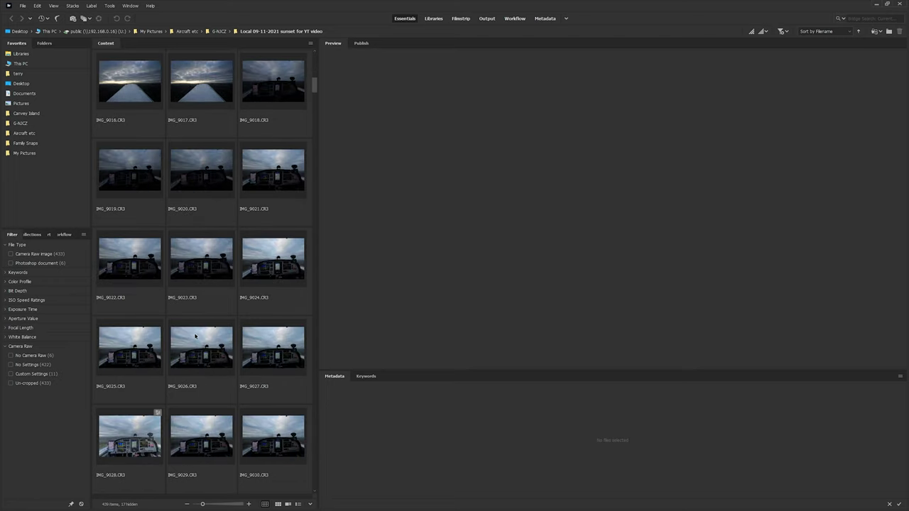
scroll(195, 337, "up", 10)
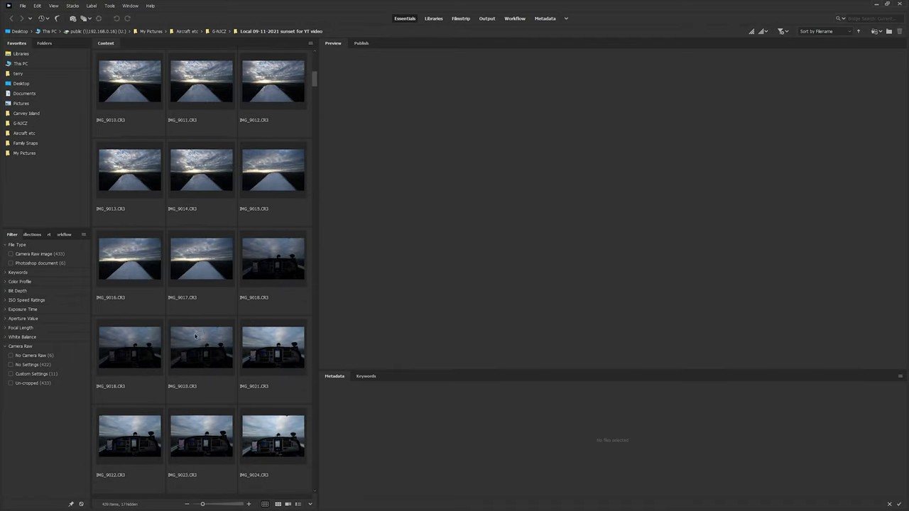
scroll(195, 337, "down", 20)
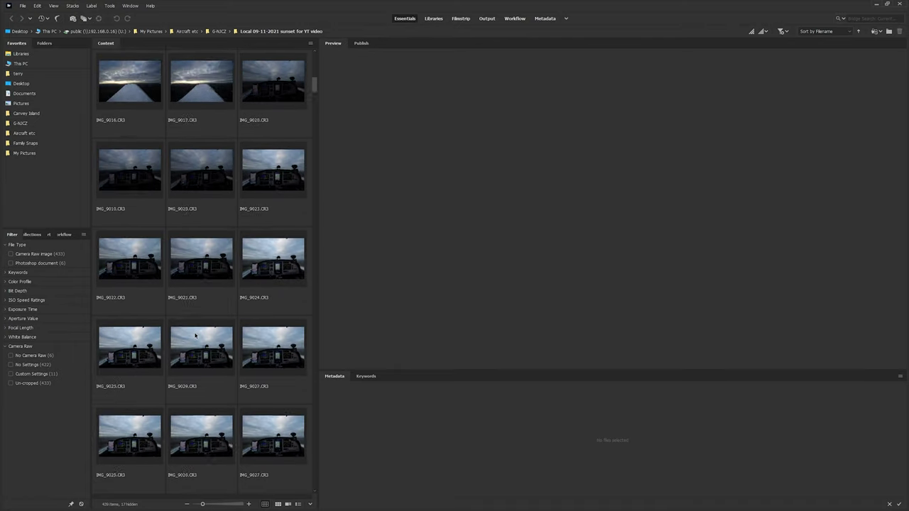
scroll(196, 337, "down", 20)
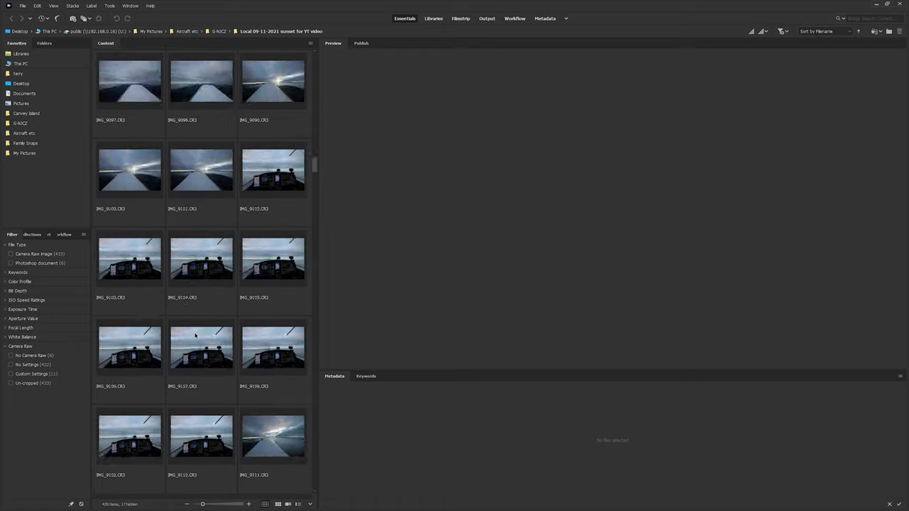
scroll(196, 337, "down", 20)
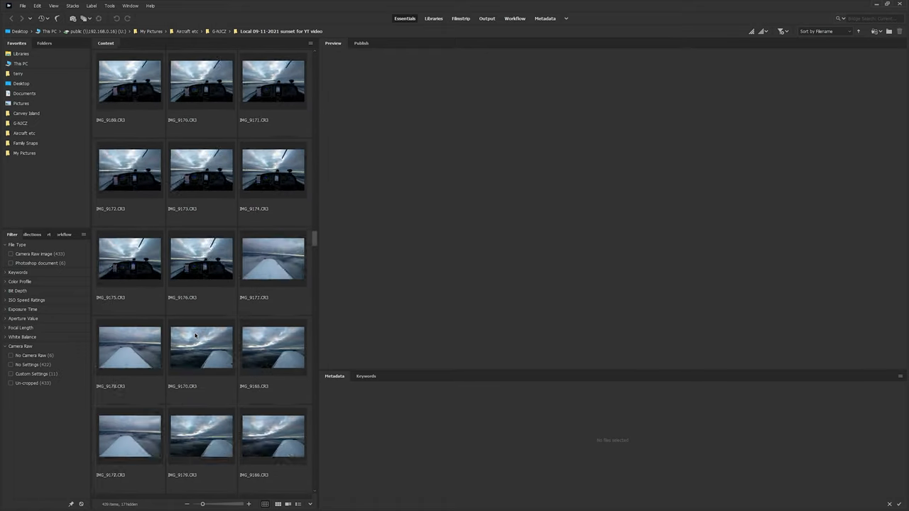
scroll(195, 337, "up", 5)
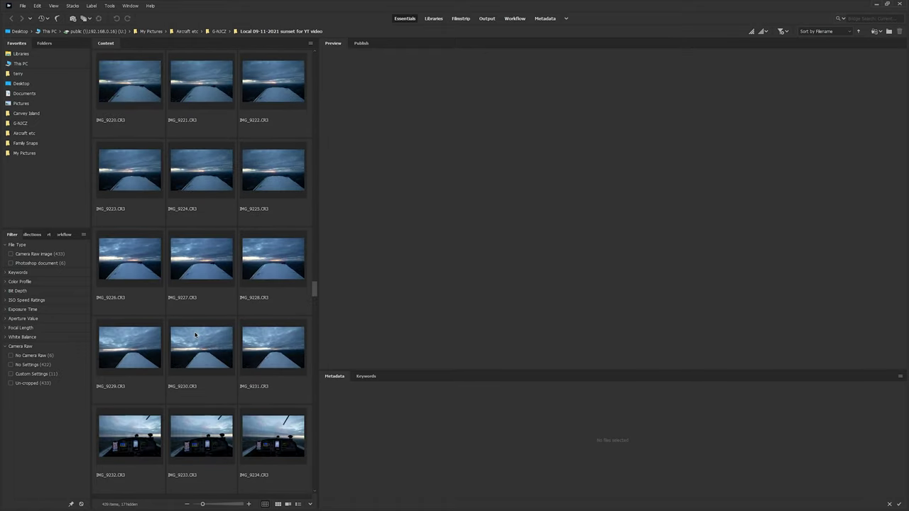
scroll(195, 337, "up", 11)
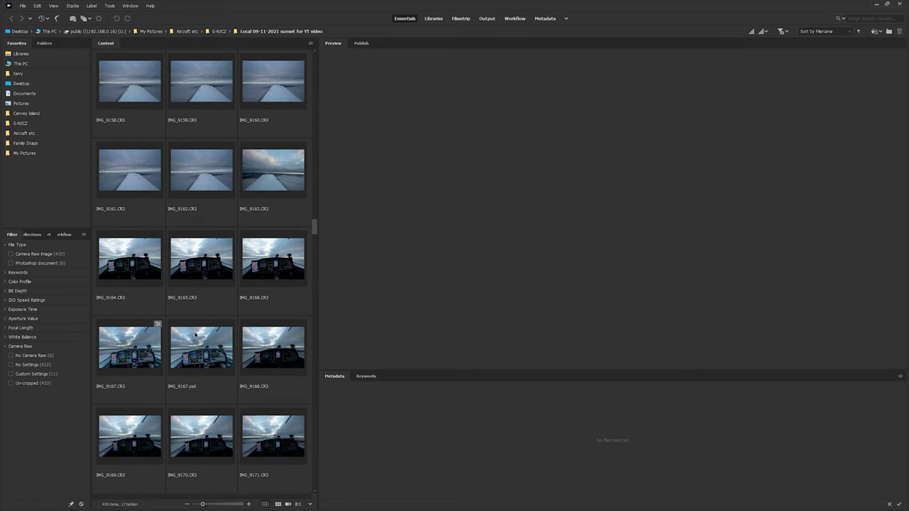
scroll(195, 336, "up", 8)
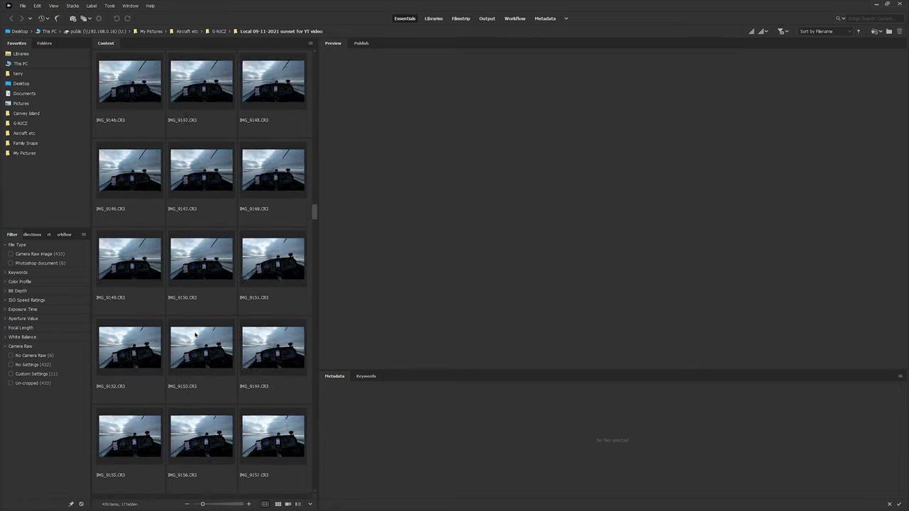
scroll(196, 336, "up", 13)
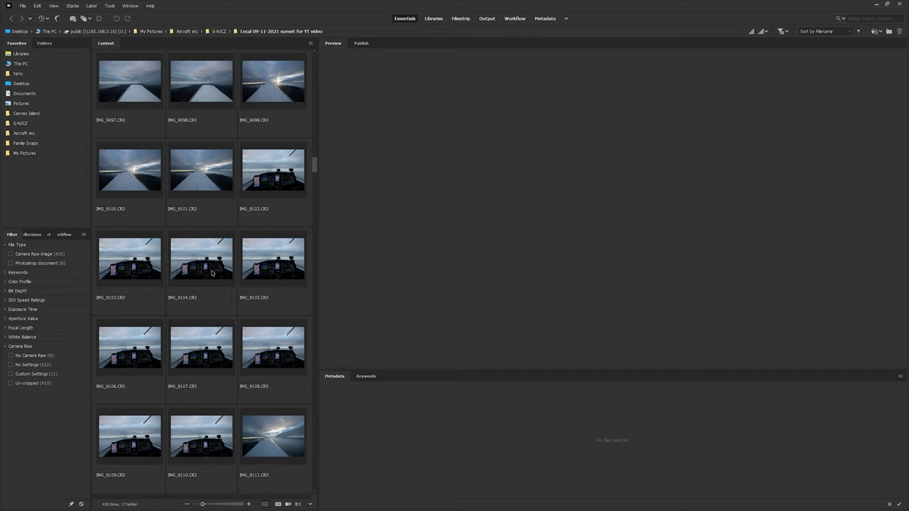
scroll(211, 268, "up", 2)
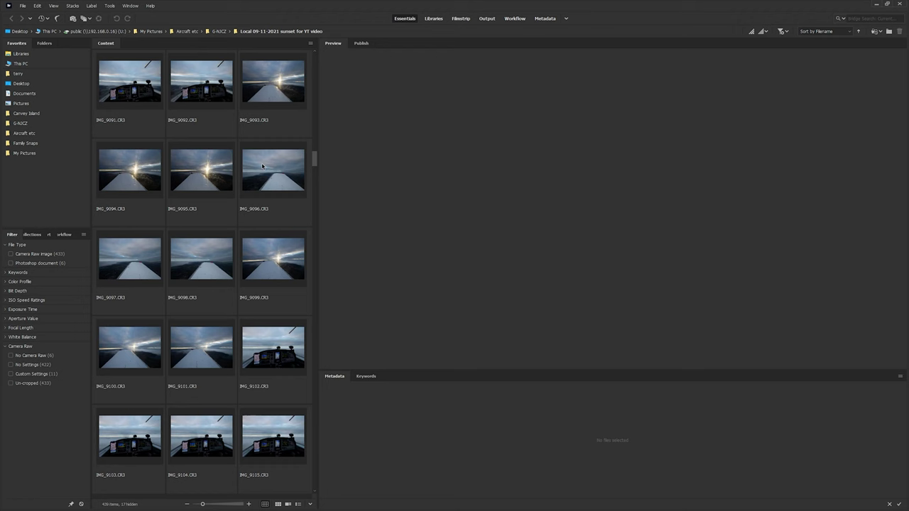
Preview IMG_9092 and sweep the loupe across the cockpit instruments, then close it
left_click(198, 92)
scroll(203, 258, "up", 1)
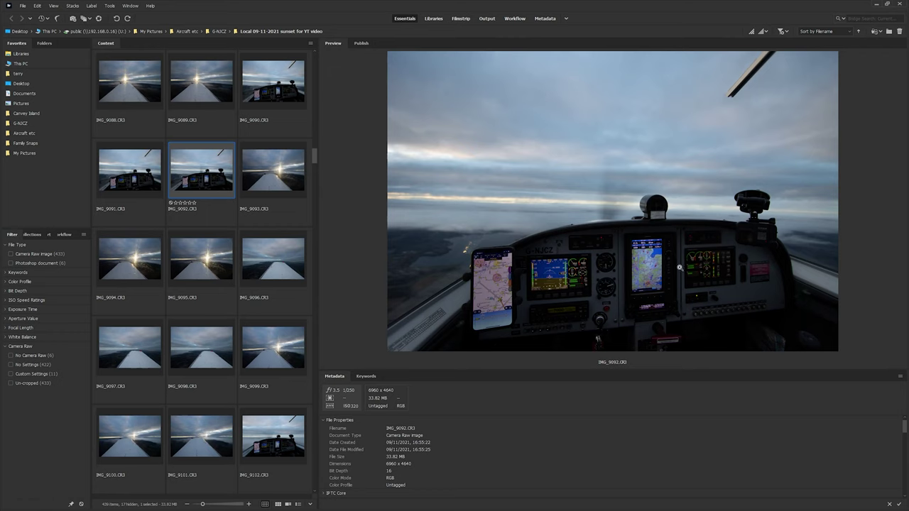
left_click(556, 266)
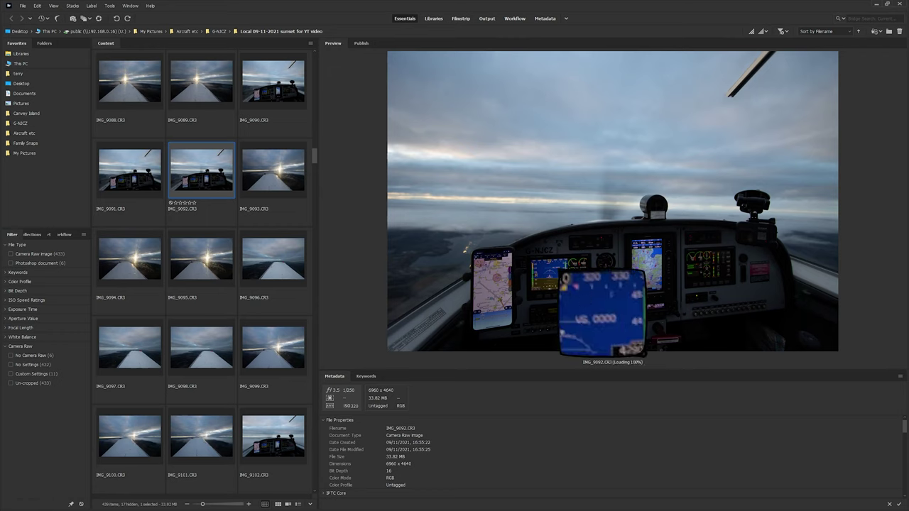
left_click_drag(553, 270, 672, 187)
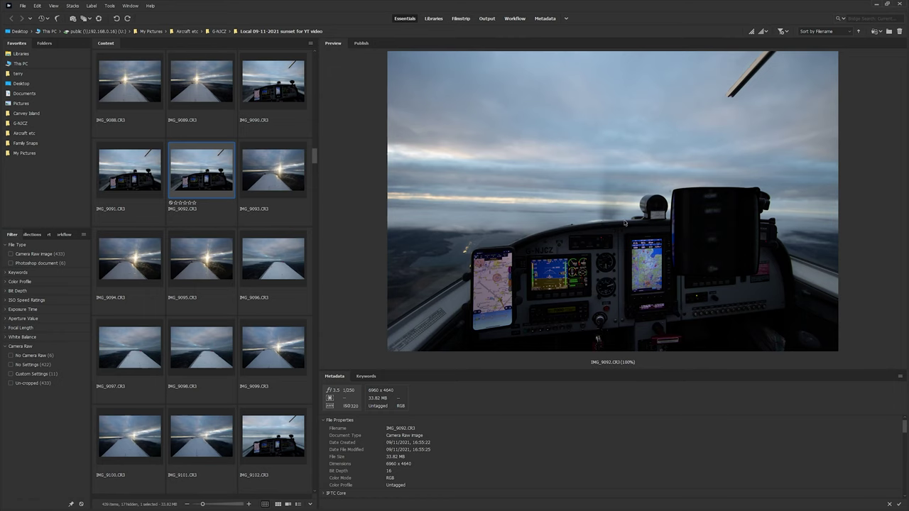
left_click(757, 191)
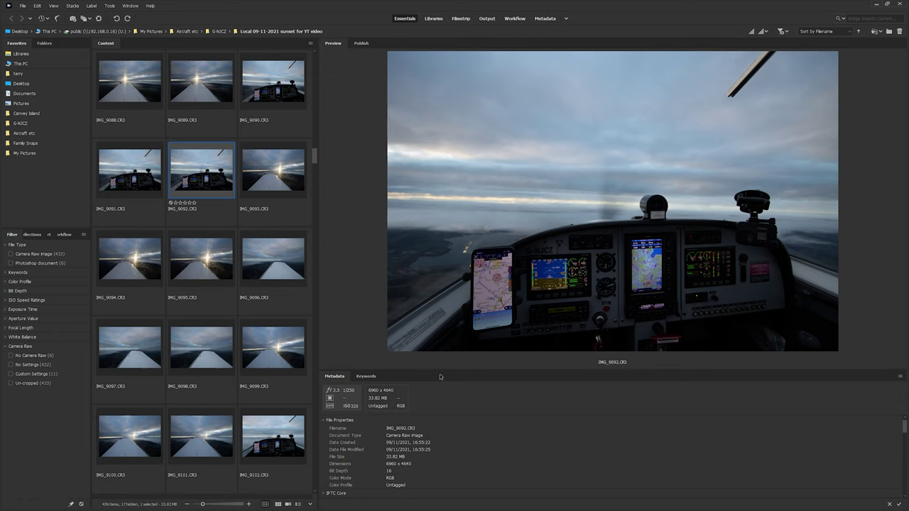
left_click_drag(442, 369, 439, 344)
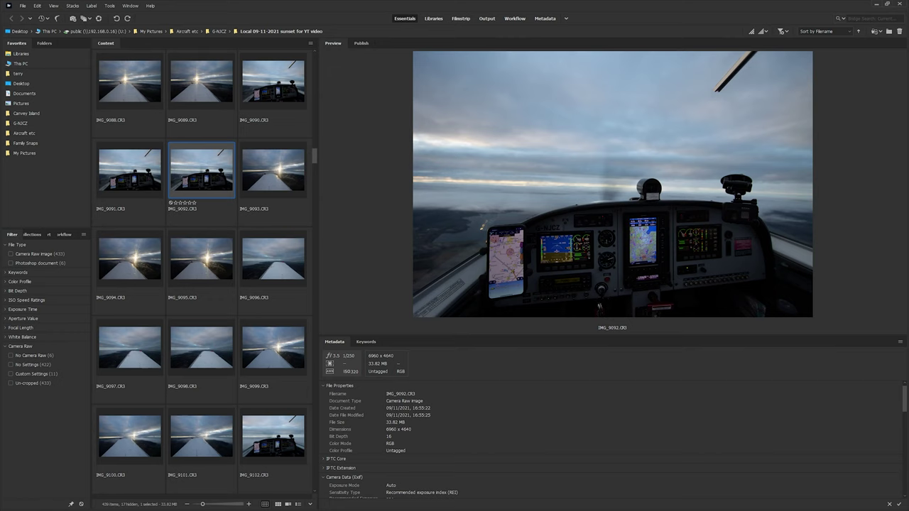
Open the selected IMG_9092.CR3 in Camera Raw with Ctrl+R
key("ctrl+r")
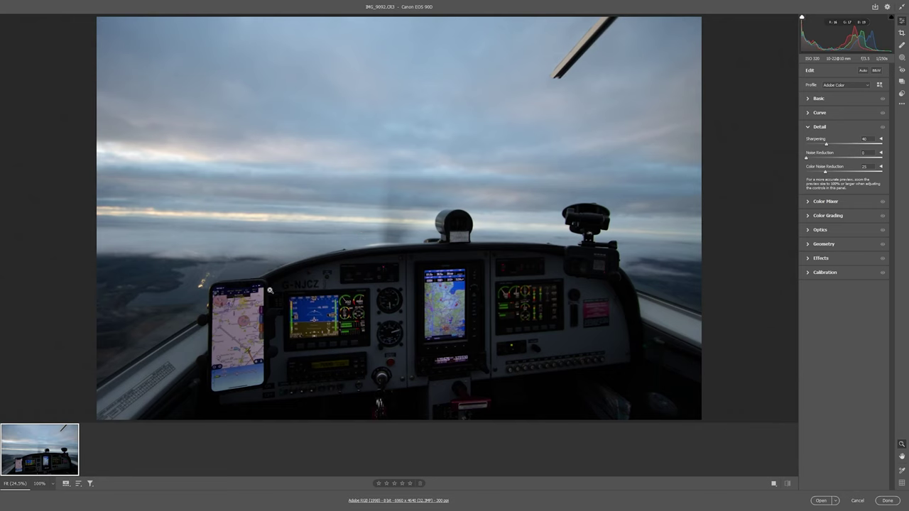
Zoom in on the instruments and phone, return to full view, and expand Optics
left_click(315, 304)
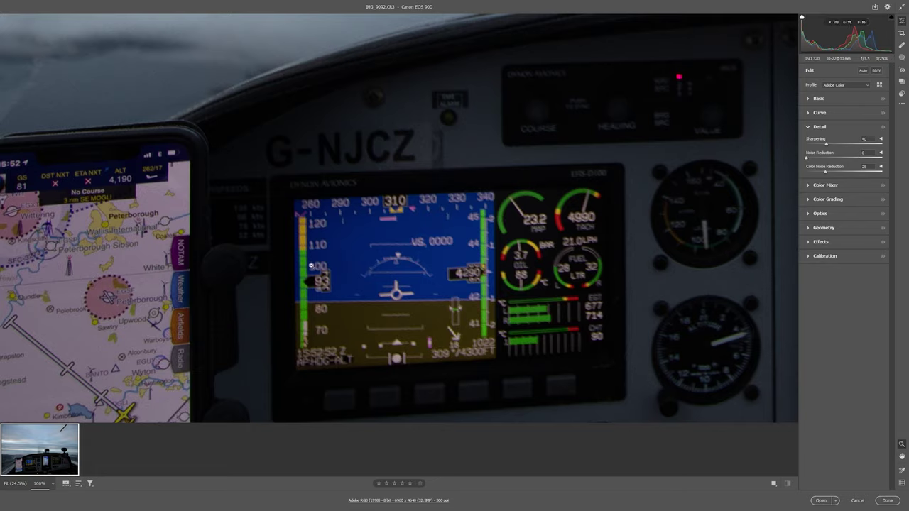
left_click(259, 267)
left_click(232, 309)
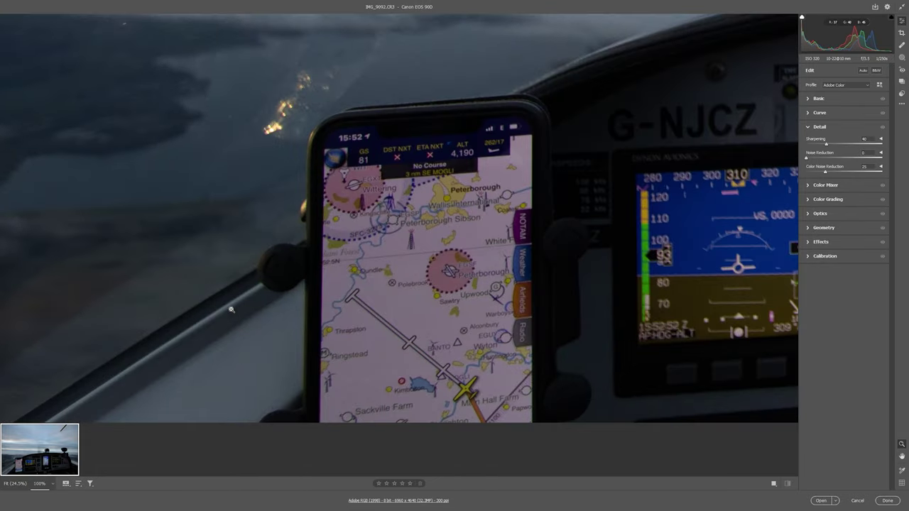
left_click(434, 287, "alt")
left_click(434, 287, "alt")
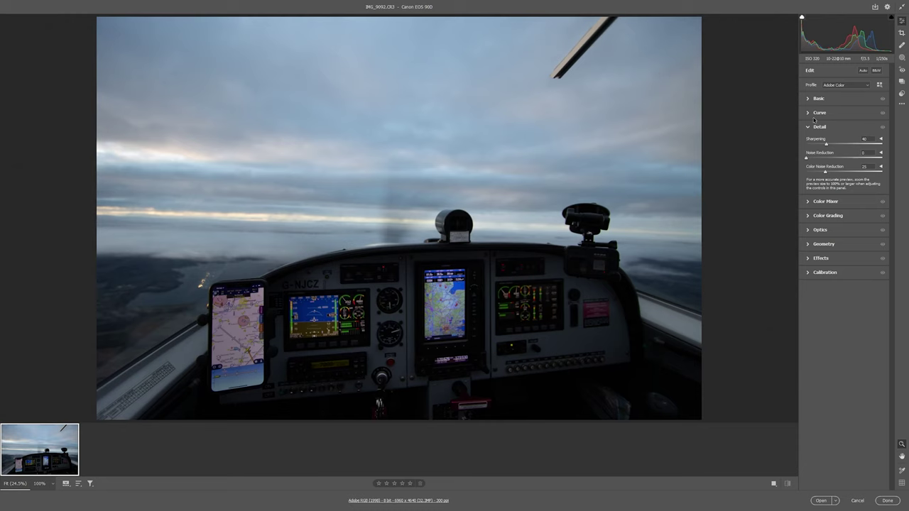
left_click(811, 232)
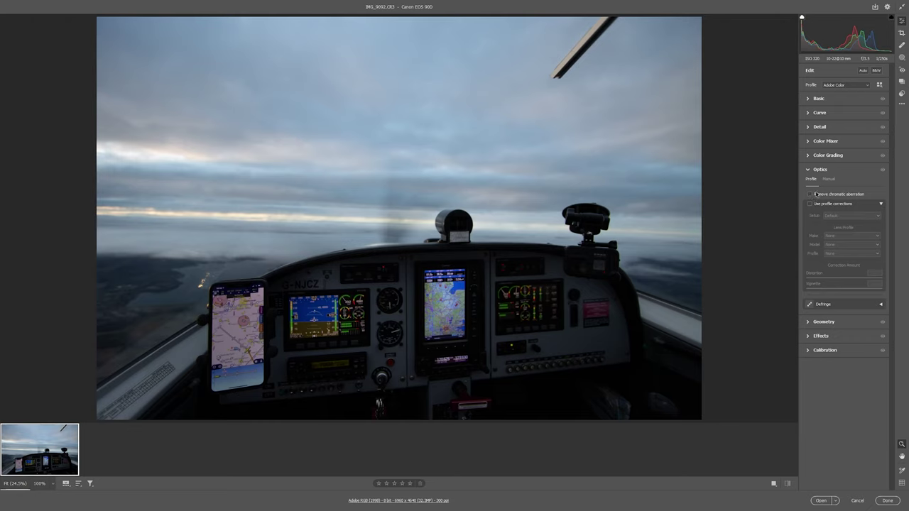
Enable Remove chromatic aberration and Use profile corrections, checking the transponder at 100%
mouse_move(814, 197)
left_click(810, 195)
left_click(810, 204)
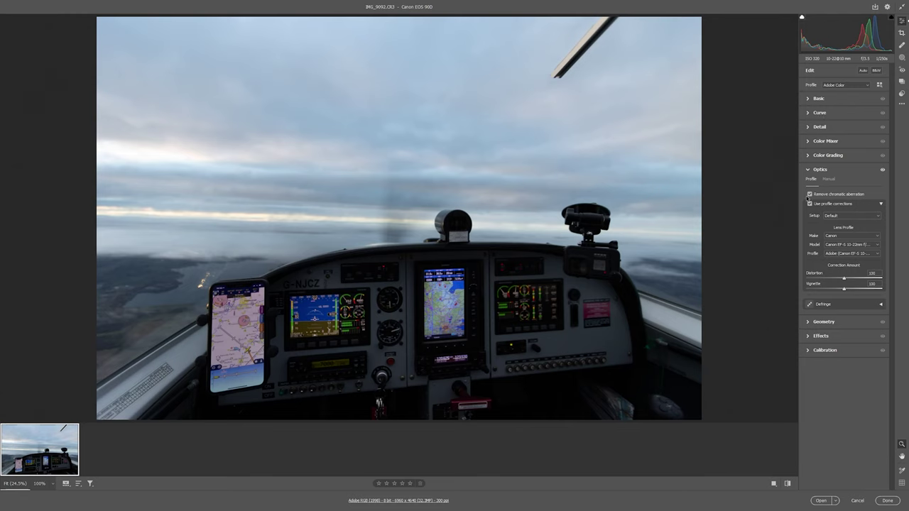
left_click(329, 365)
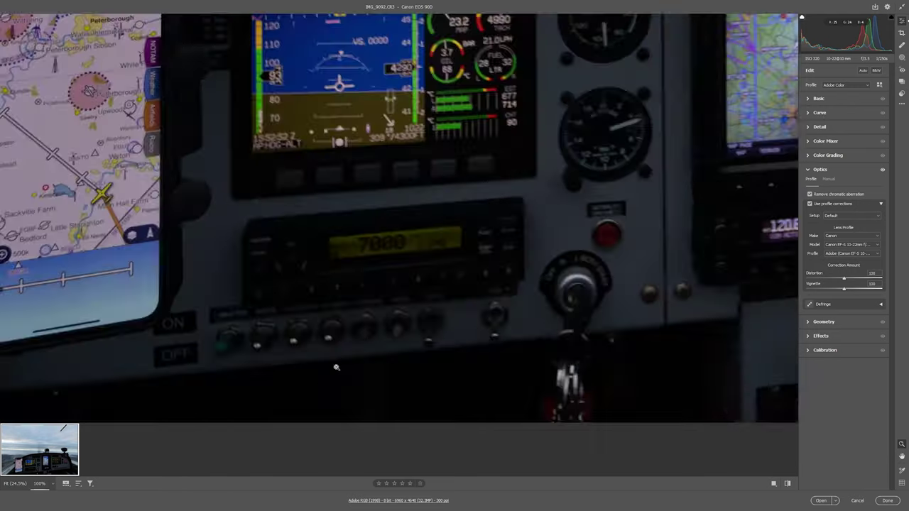
left_click(414, 198)
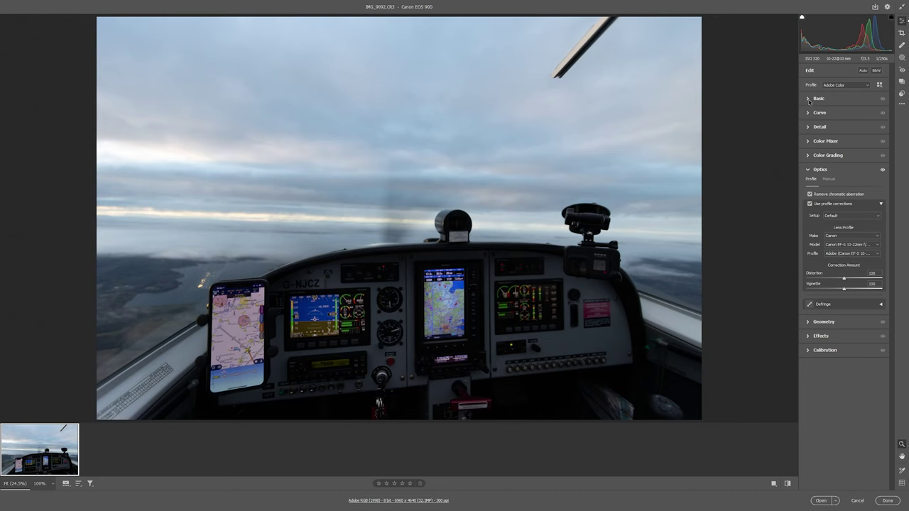
Expand the Basic panel and raise Shadows to +99
left_click(809, 99)
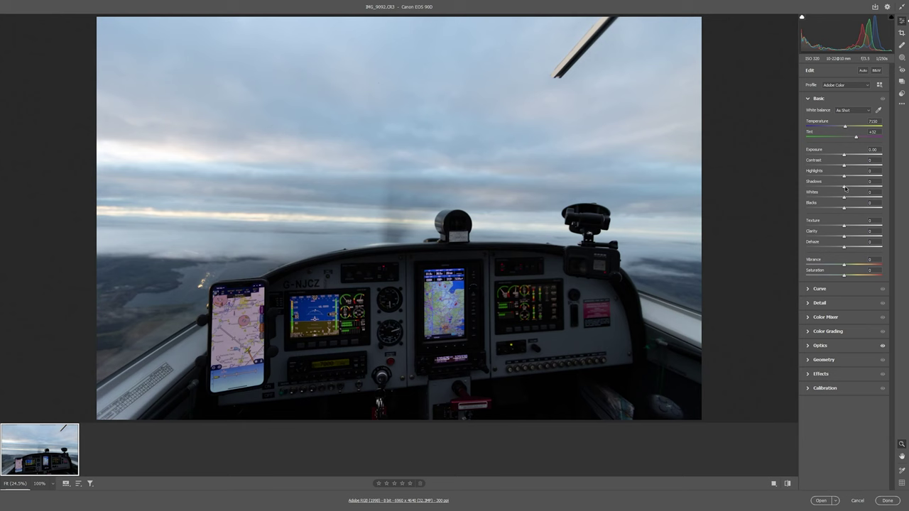
left_click_drag(845, 188, 876, 192)
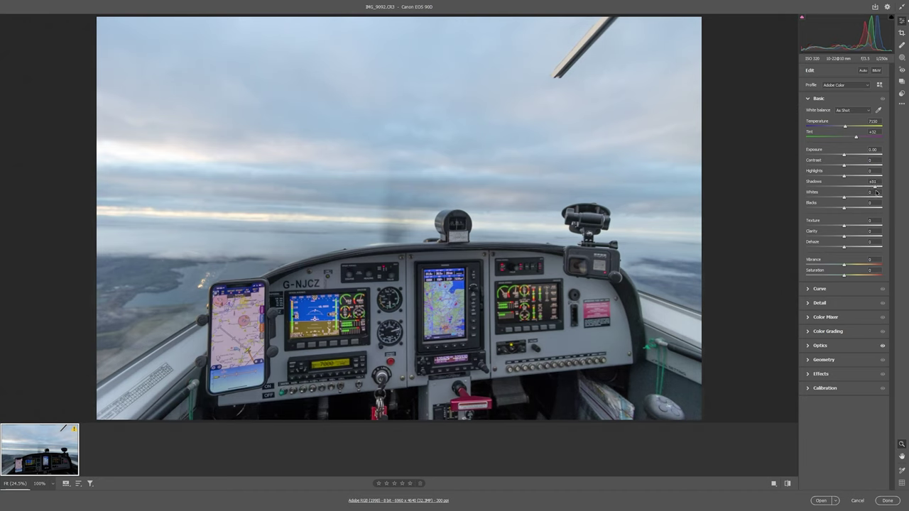
left_click_drag(877, 192, 883, 193)
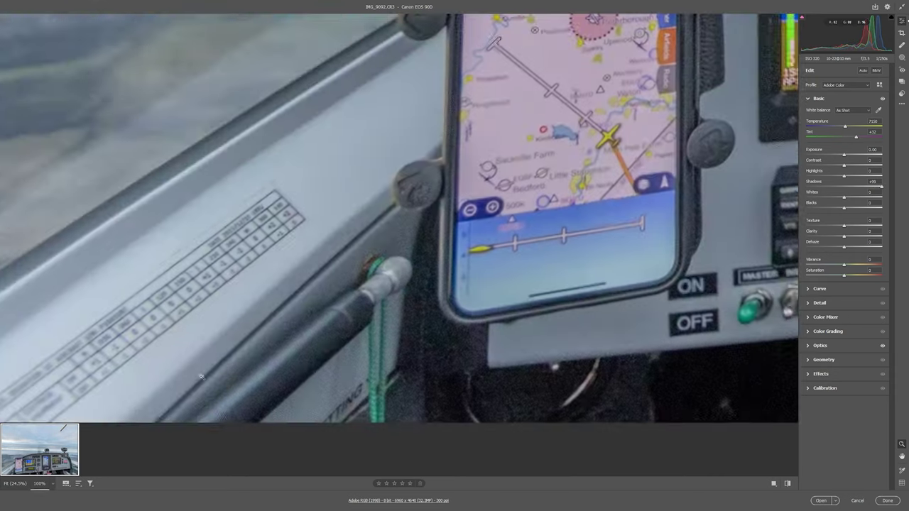
At 100% zoom, lower Shadows to about +66
left_click(197, 378)
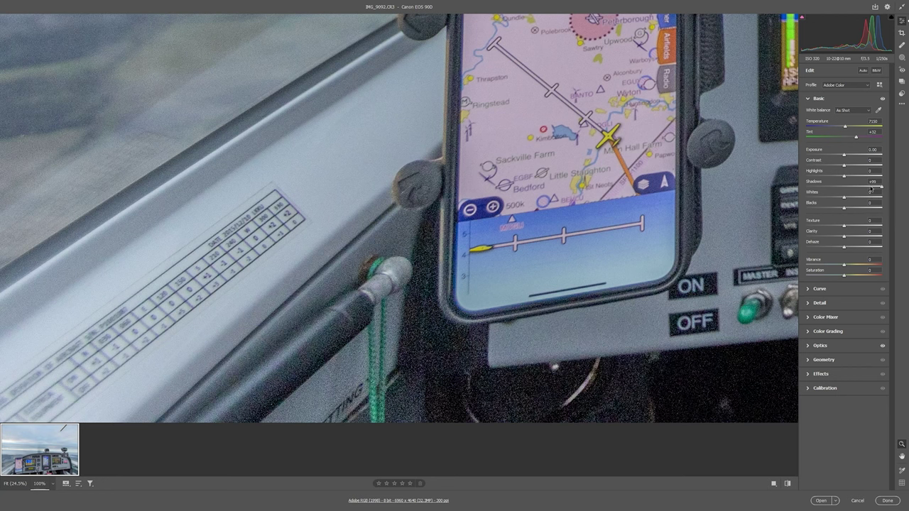
left_click(872, 188)
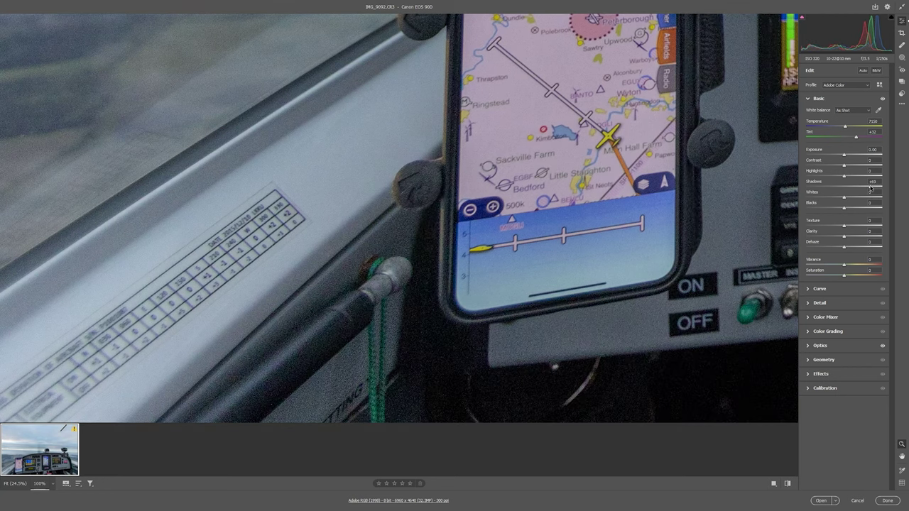
left_click_drag(871, 188, 870, 188)
Pan around the instrument panel to check the transponder, round gauges and autopilot
key("space")
left_click_drag(643, 357, 286, 201)
left_click_drag(523, 226, 537, 268)
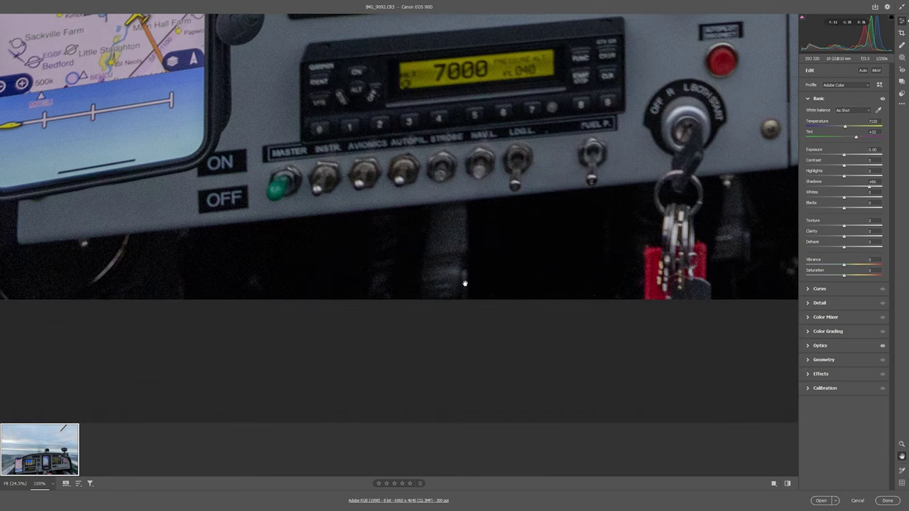
scroll(412, 224, "up", 5)
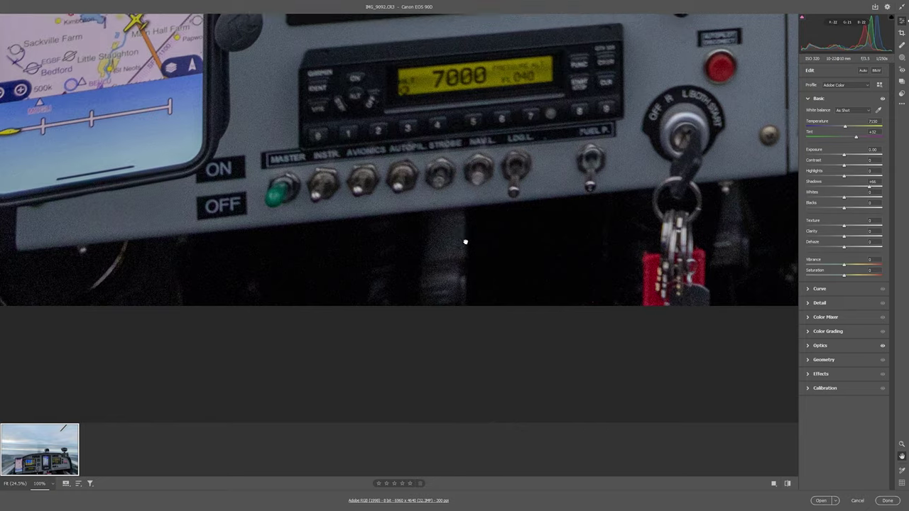
scroll(393, 190, "up", 6)
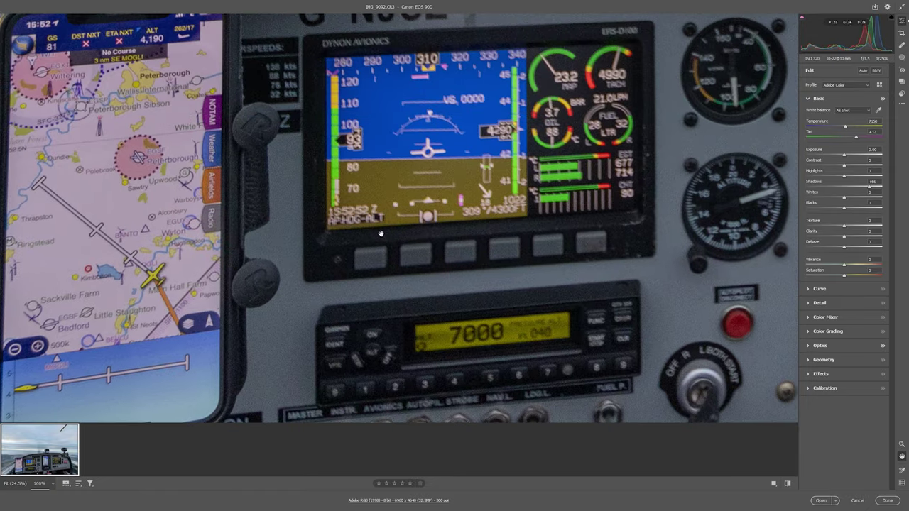
scroll(427, 327, "up", 3)
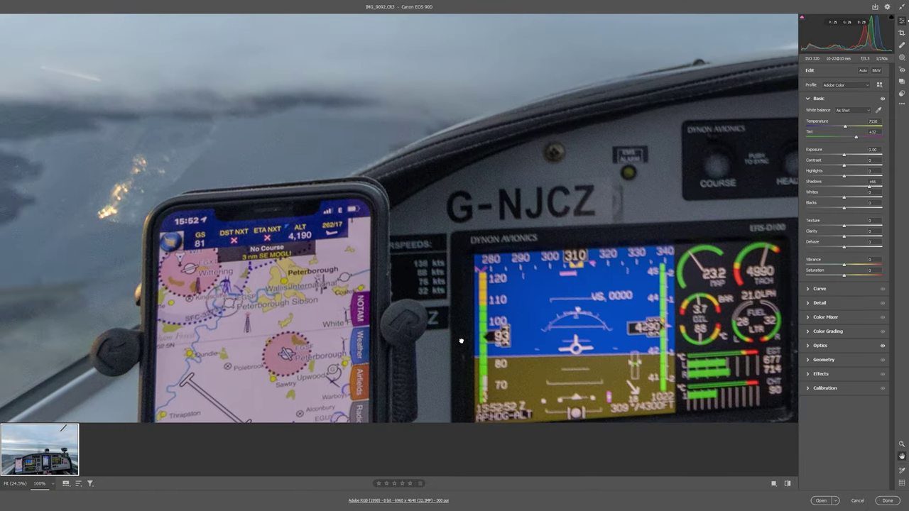
scroll(333, 252, "up", 3)
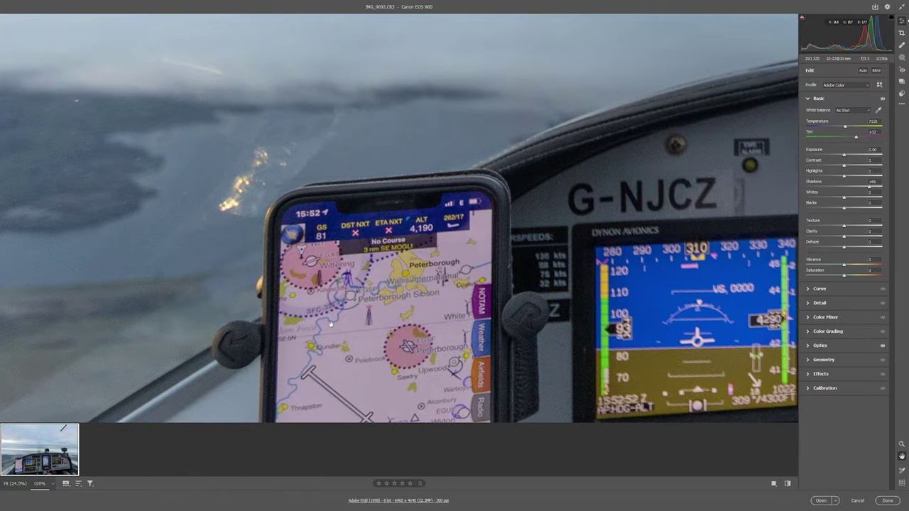
scroll(427, 297, "down", 3)
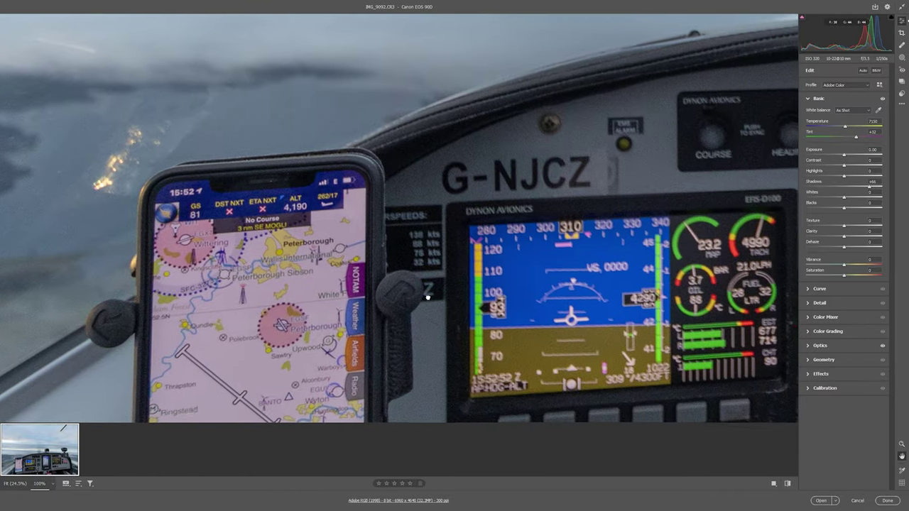
left_click_drag(427, 296, 287, 302)
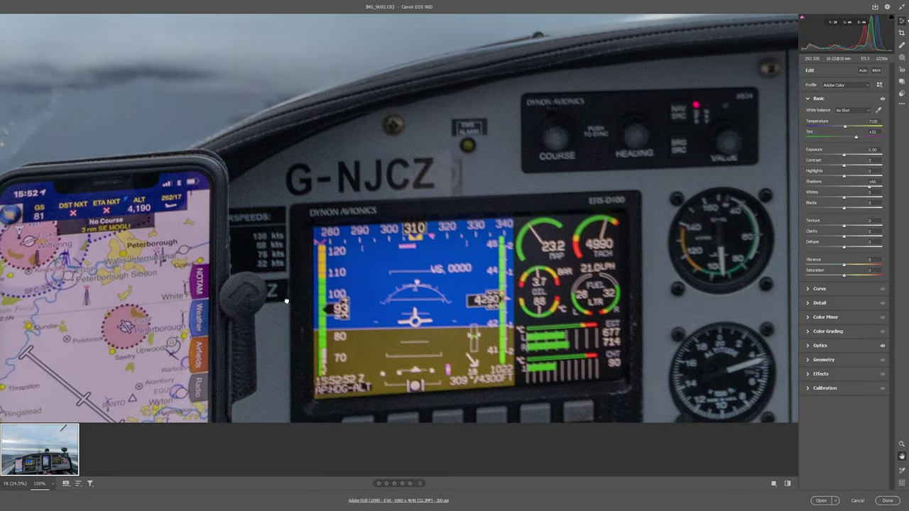
scroll(231, 322, "down", 5)
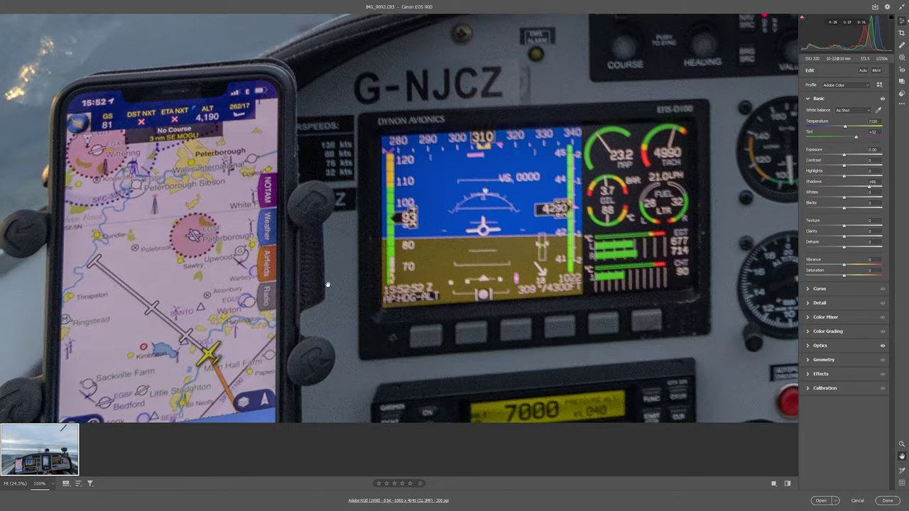
scroll(443, 272, "right", 4)
scroll(443, 272, "up", 3)
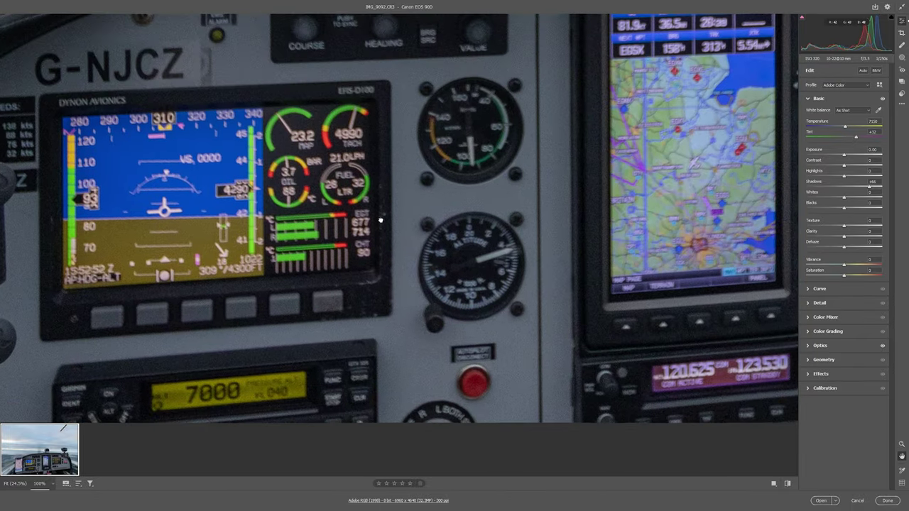
left_click_drag(382, 219, 404, 314)
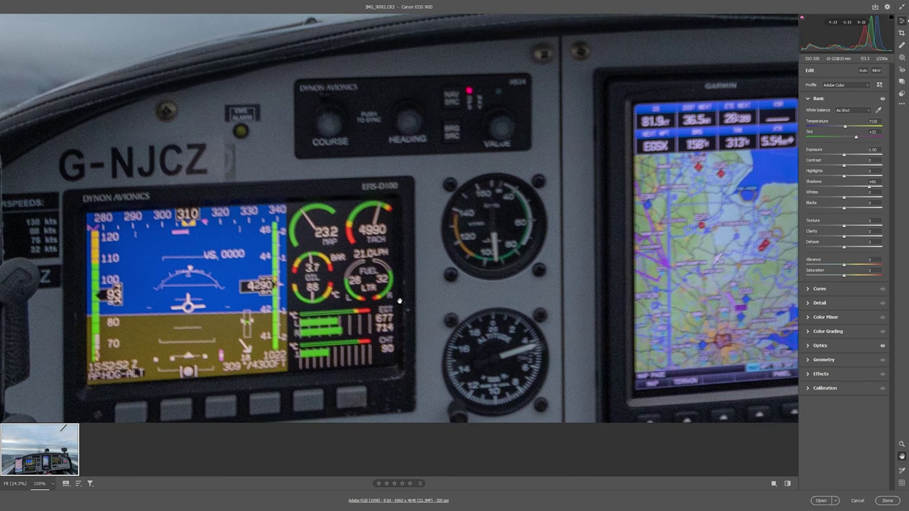
mouse_move(59, 459)
Set the zoom level to 300% on the gauges, then 100%, then Fit in View
left_click(50, 485)
left_click(103, 429)
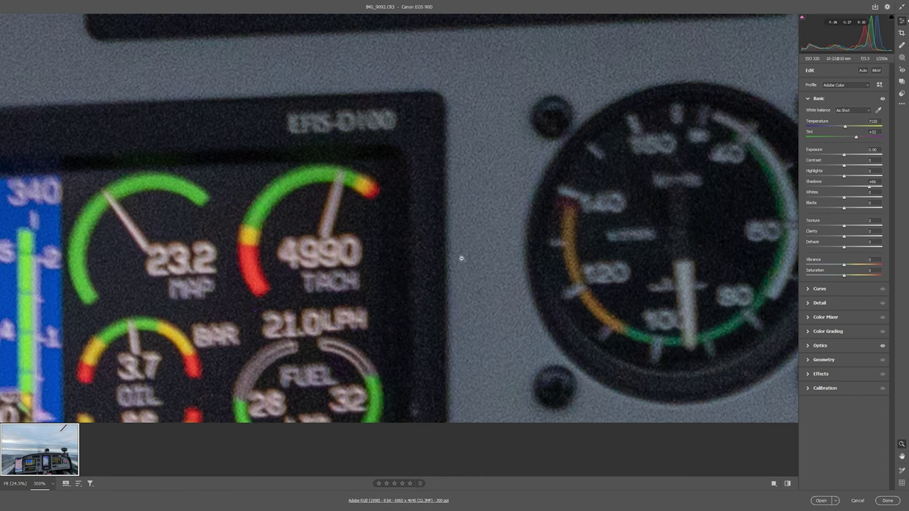
left_click(54, 486)
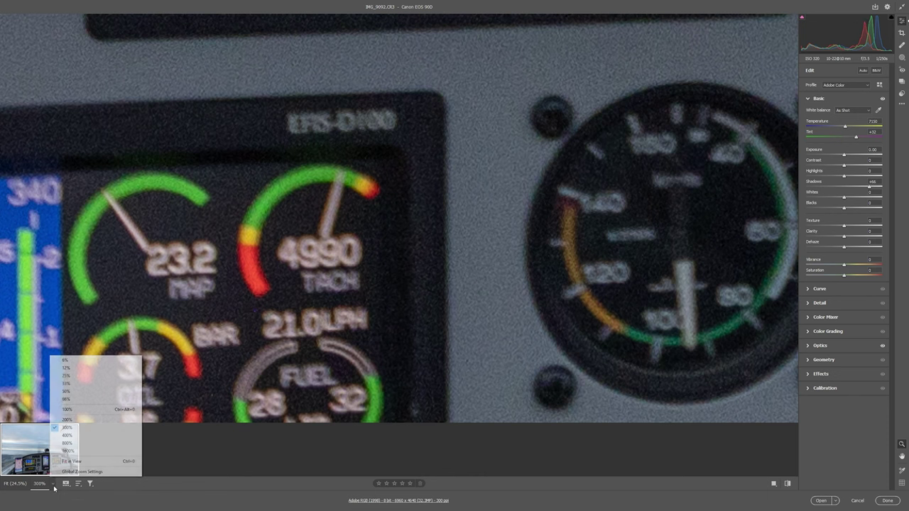
left_click(91, 411)
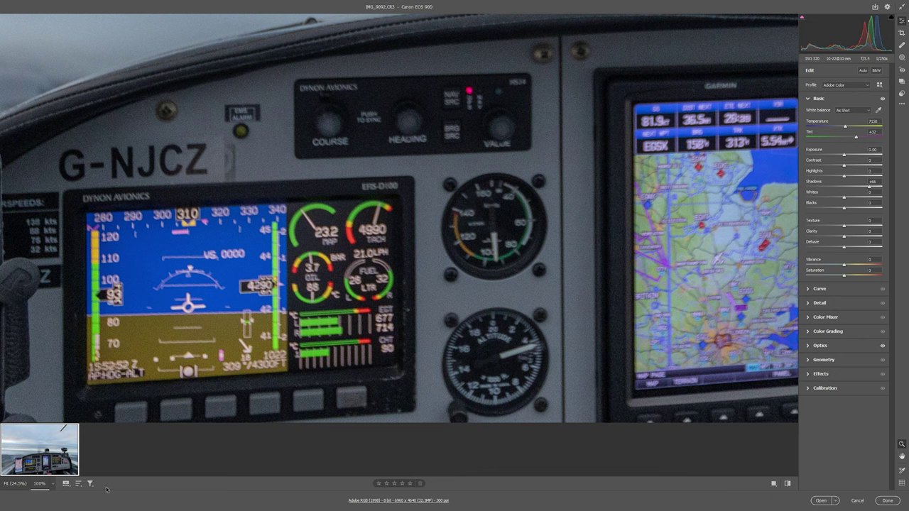
scroll(436, 294, "down", 1)
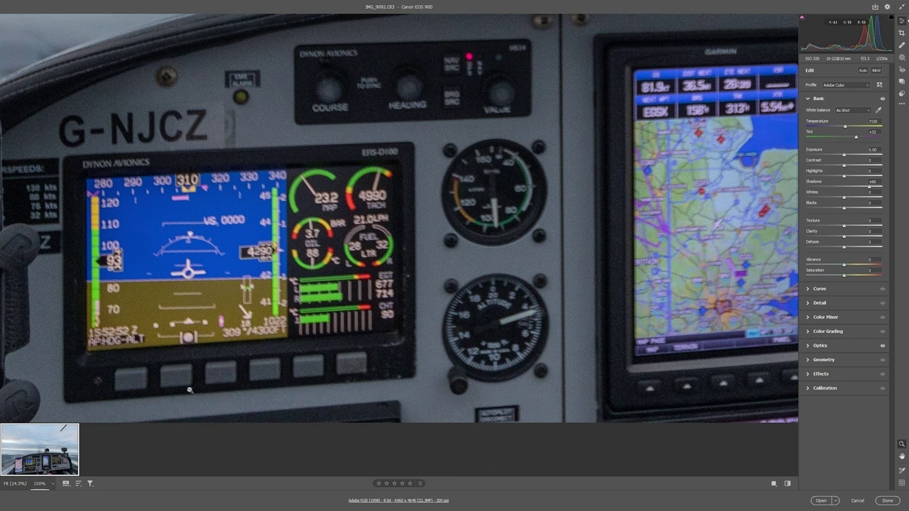
left_click(54, 486)
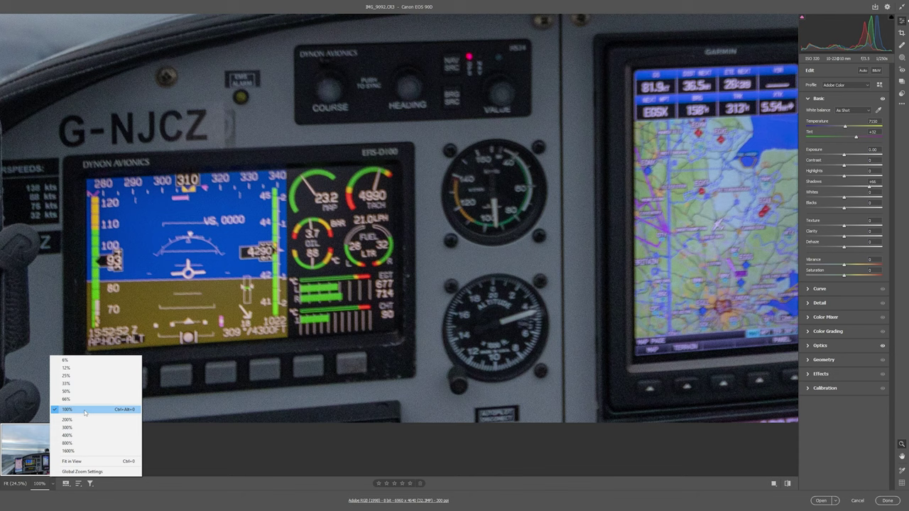
left_click(78, 462)
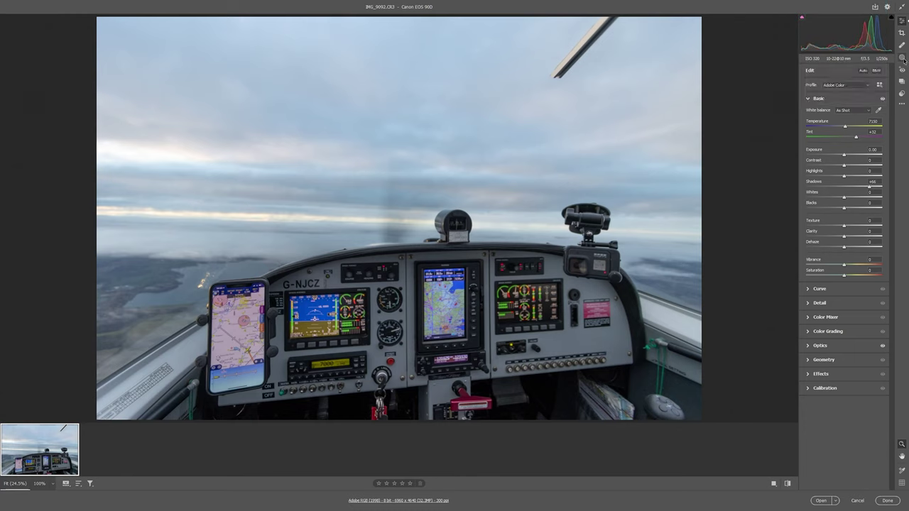
In Masking, create a Linear Gradient dragged from the frame's top edge to the dashboard
left_click(903, 59)
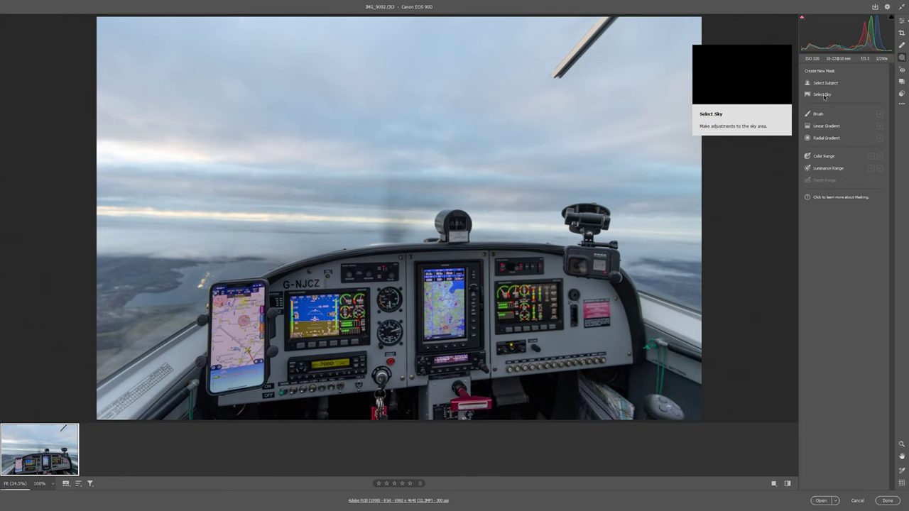
left_click(827, 127)
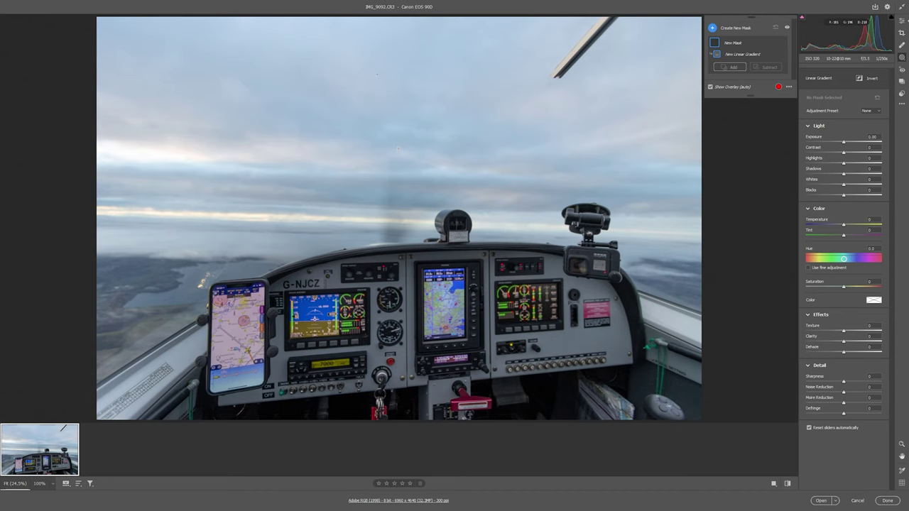
left_click_drag(399, 47, 402, 318)
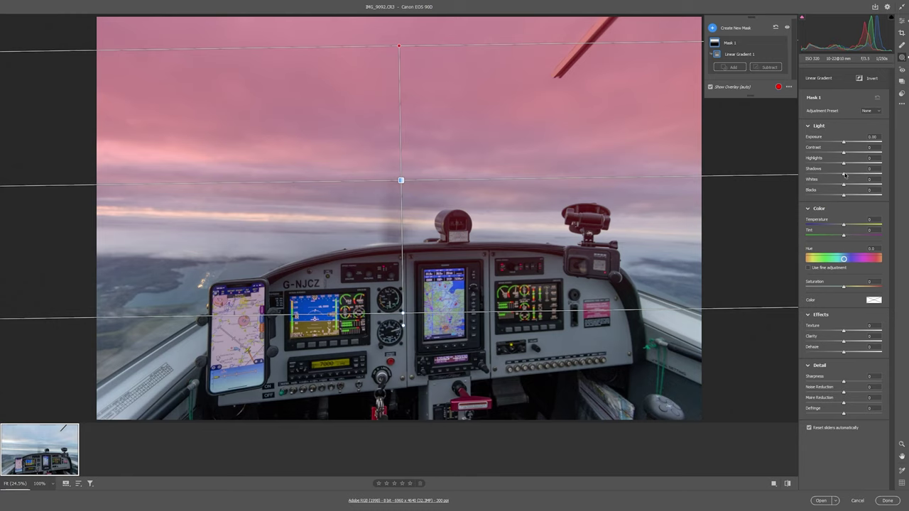
Set the sky mask to Highlights -84, Dehaze +9 and Clarity +30
mouse_move(845, 164)
left_mouse_down()
mouse_move(812, 164)
mouse_move(847, 176)
mouse_move(835, 175)
left_mouse_up()
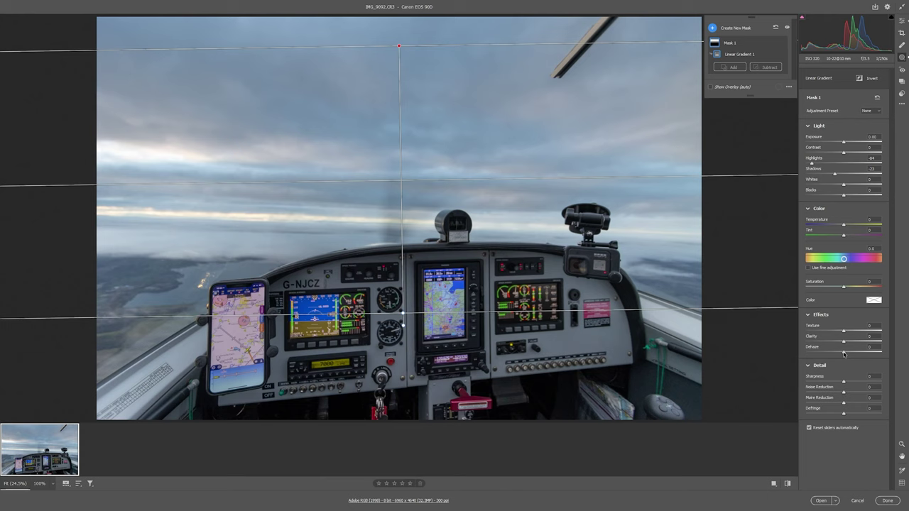
left_click_drag(844, 353, 896, 352)
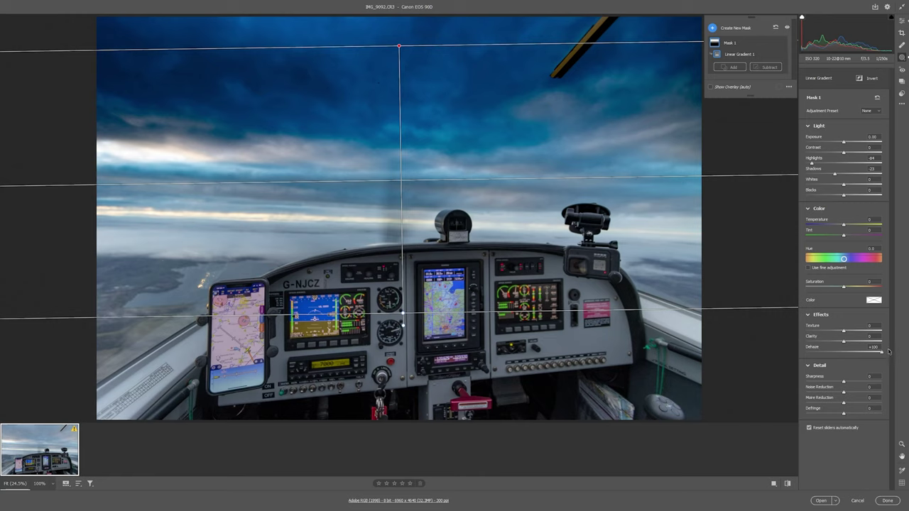
left_click_drag(886, 351, 847, 356)
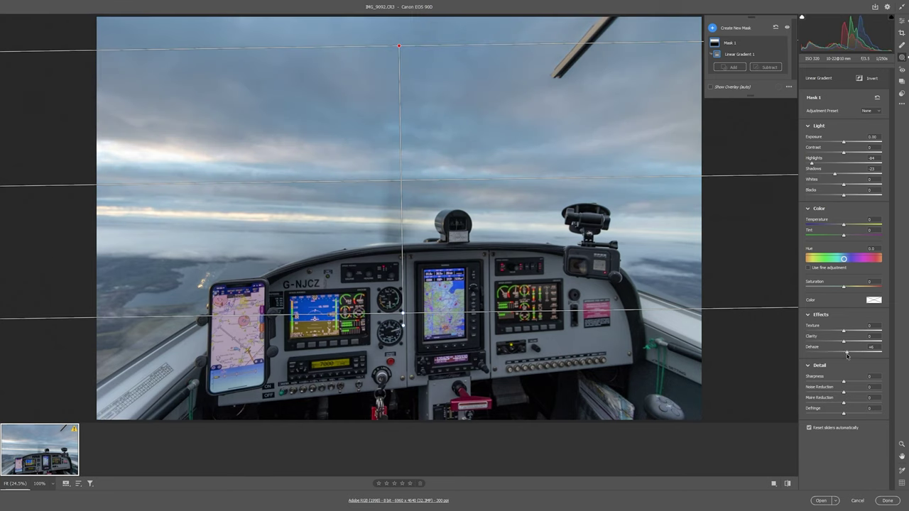
left_click_drag(844, 343, 874, 342)
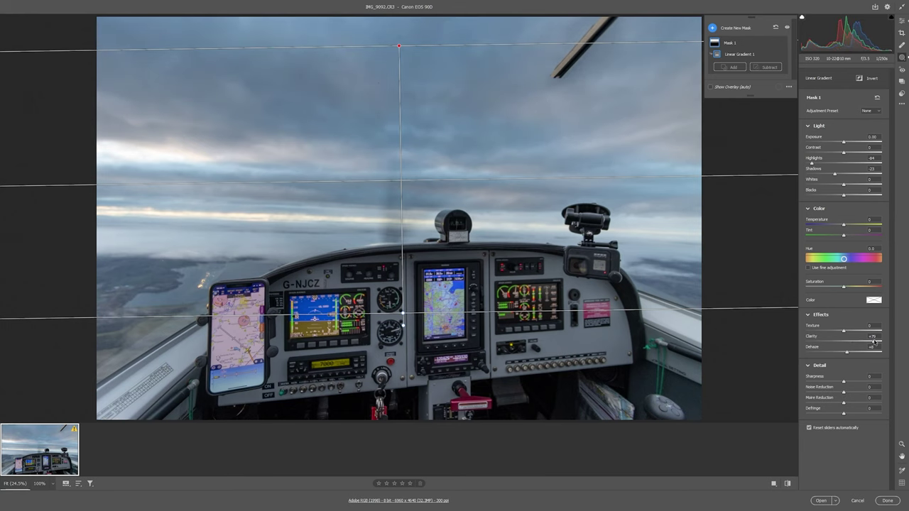
left_click_drag(874, 343, 862, 345)
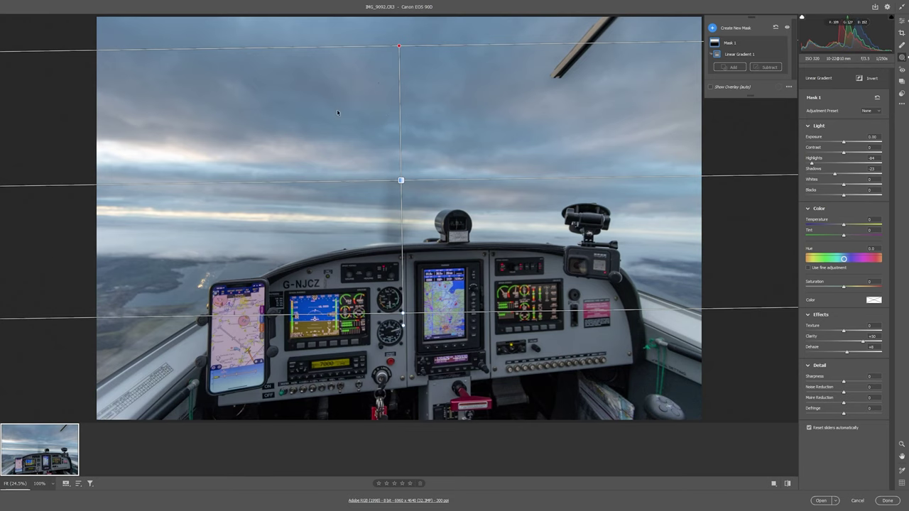
Return to the global Edit settings and view the cockpit instruments at 100%
left_click(903, 22)
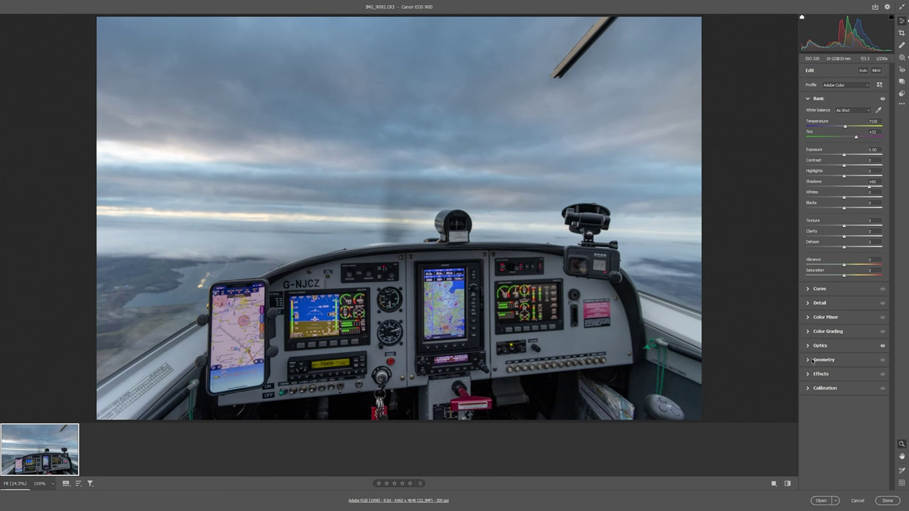
left_click(274, 356)
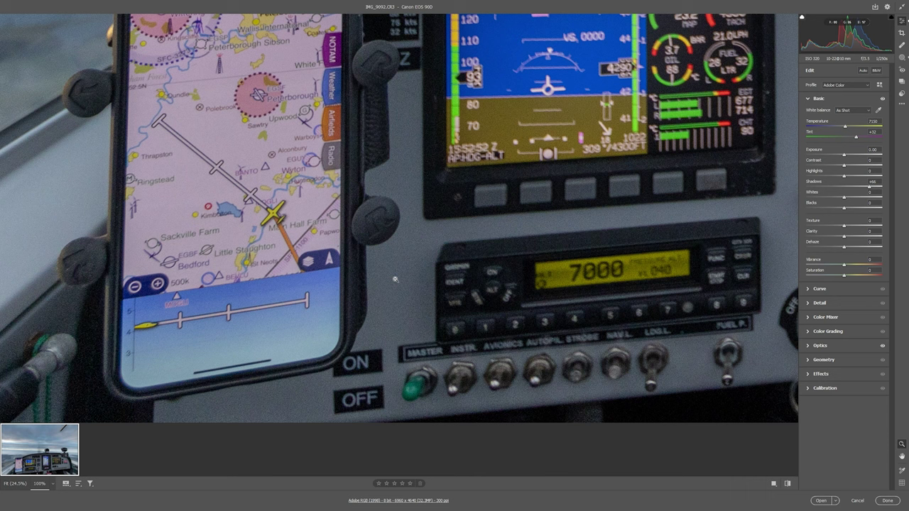
Set Detail Noise Reduction to 36 with Sharpening 40 and Color 25, then fit the view
left_click(811, 304)
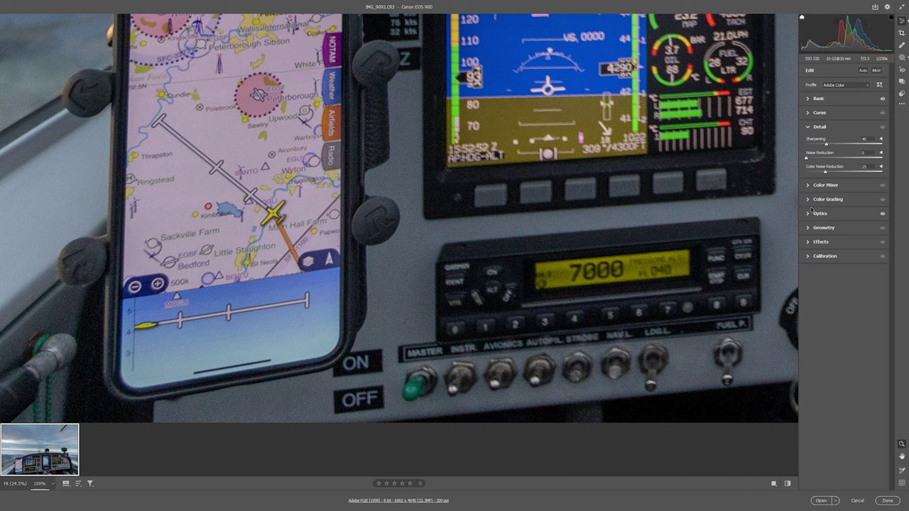
left_click_drag(806, 157, 839, 162)
mouse_move(840, 161)
left_mouse_down()
mouse_move(898, 159)
mouse_move(830, 156)
mouse_move(890, 160)
mouse_move(833, 162)
left_mouse_up()
left_click(666, 337)
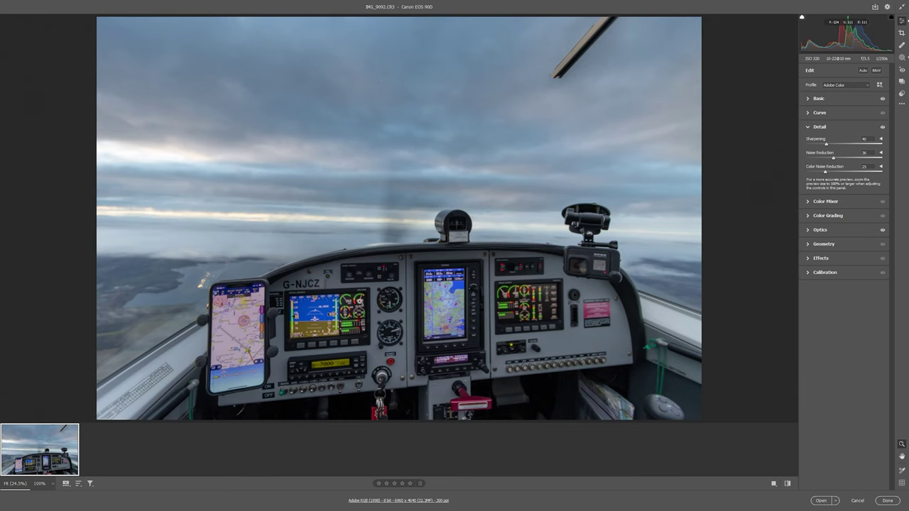
left_click(446, 355)
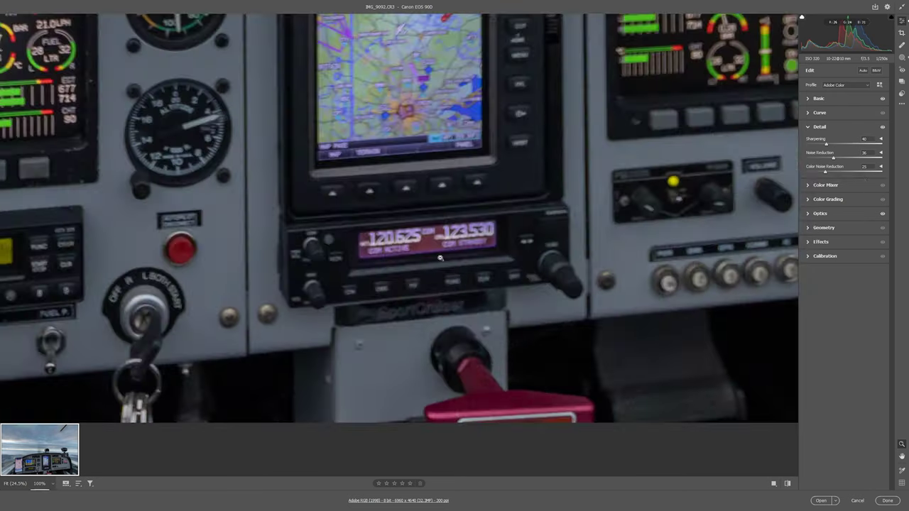
left_click(408, 192)
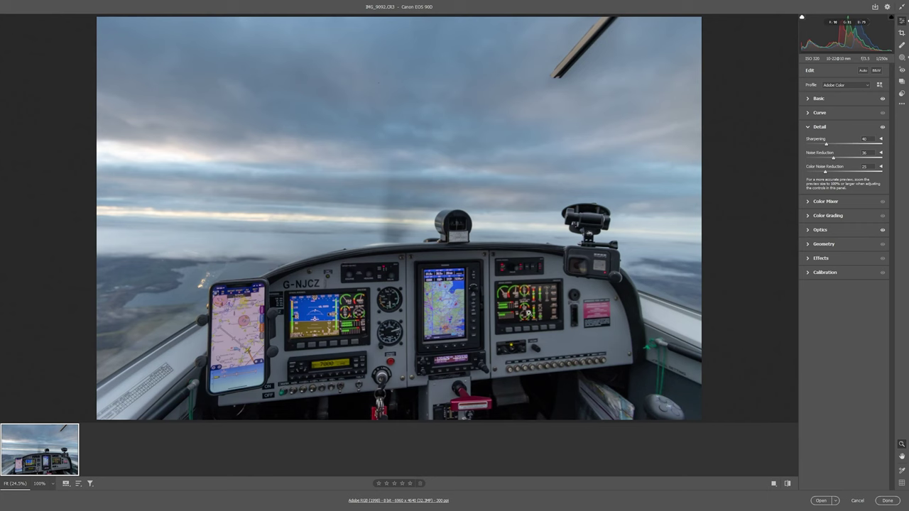
left_click(519, 299)
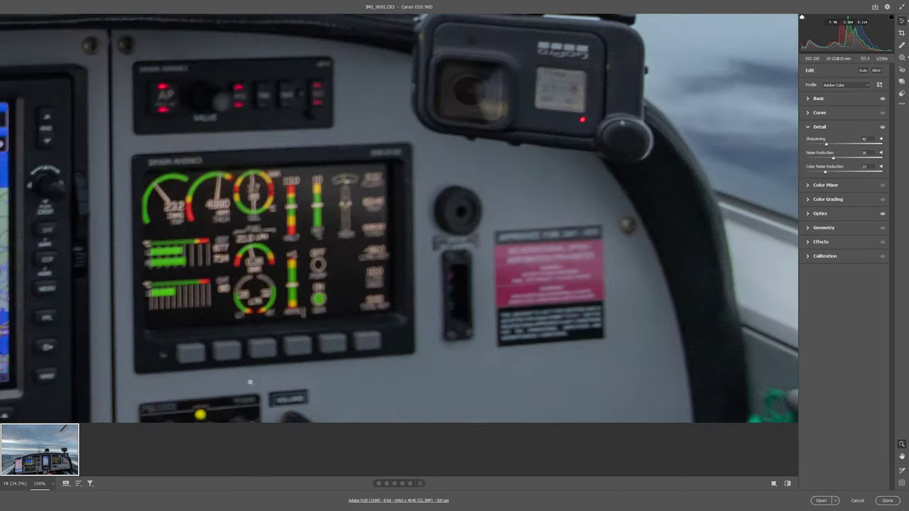
left_click(305, 366)
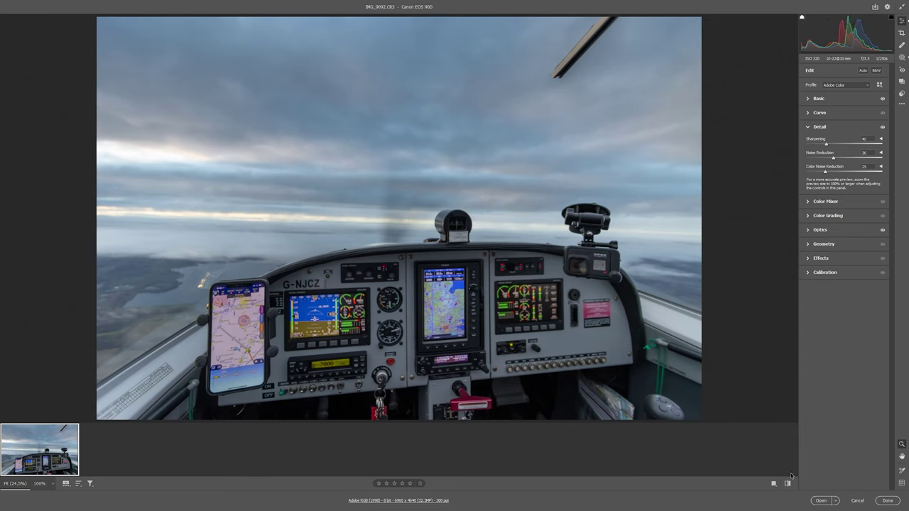
Close Camera Raw with edits applied and start renaming IMG_9092 in Bridge
left_click(818, 500)
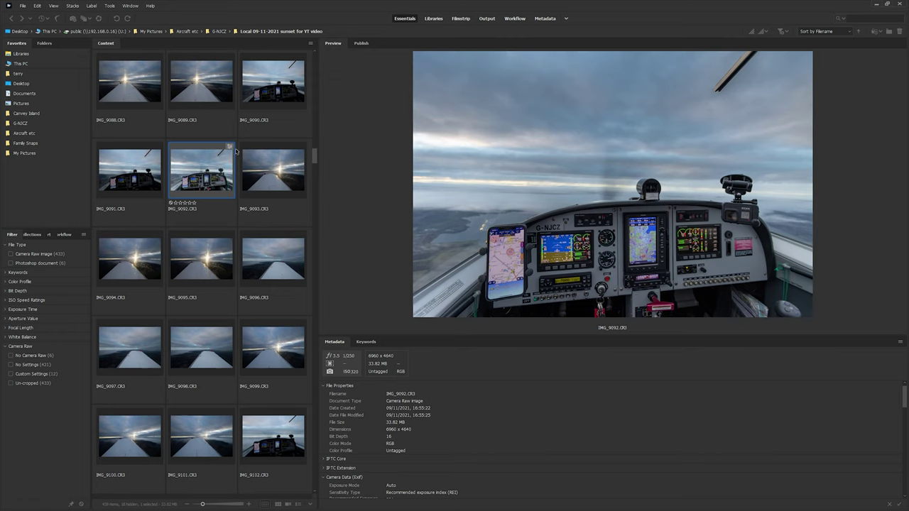
right_click(230, 149)
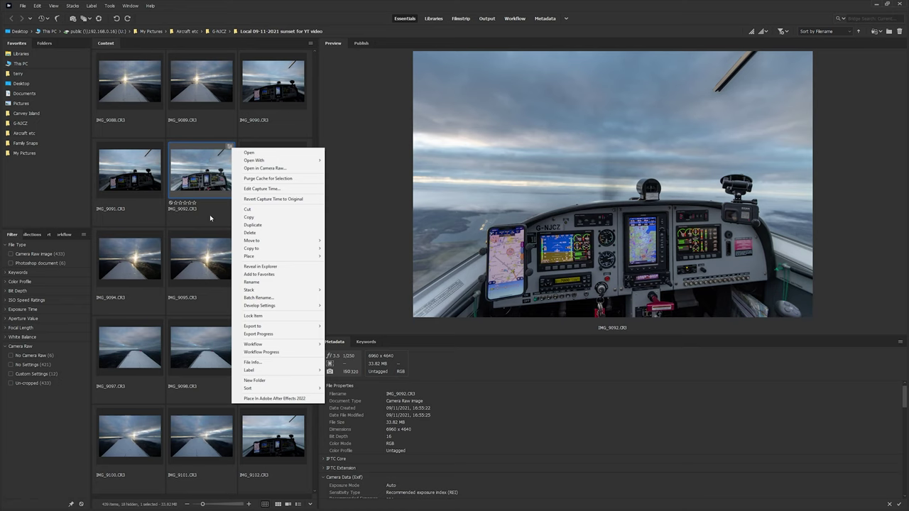
left_click(251, 282)
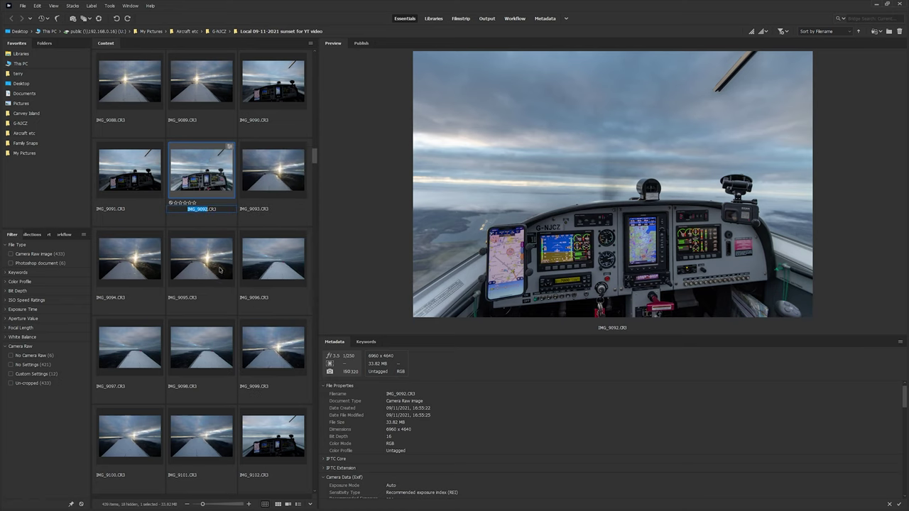
Scroll through the sunset folder's Content grid to find the wing photos
scroll(220, 267, "down", 10)
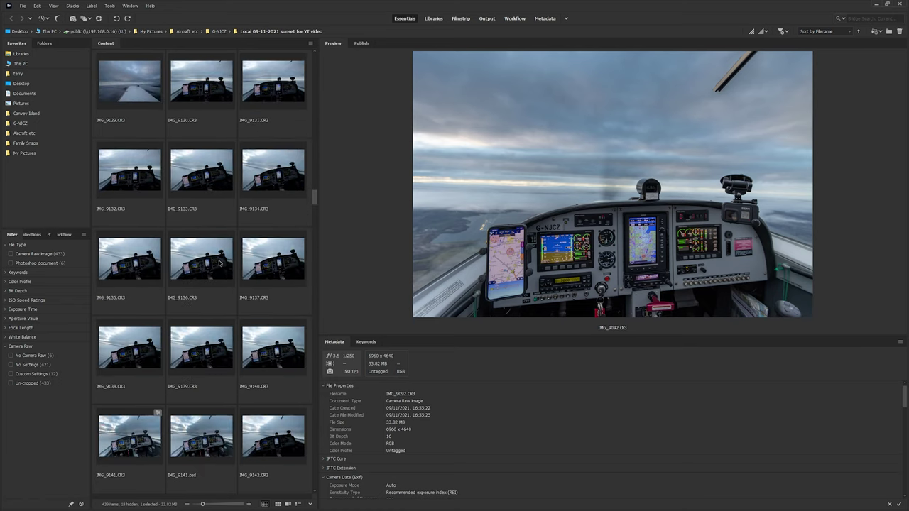
scroll(219, 263, "down", 2)
scroll(219, 263, "down", 6)
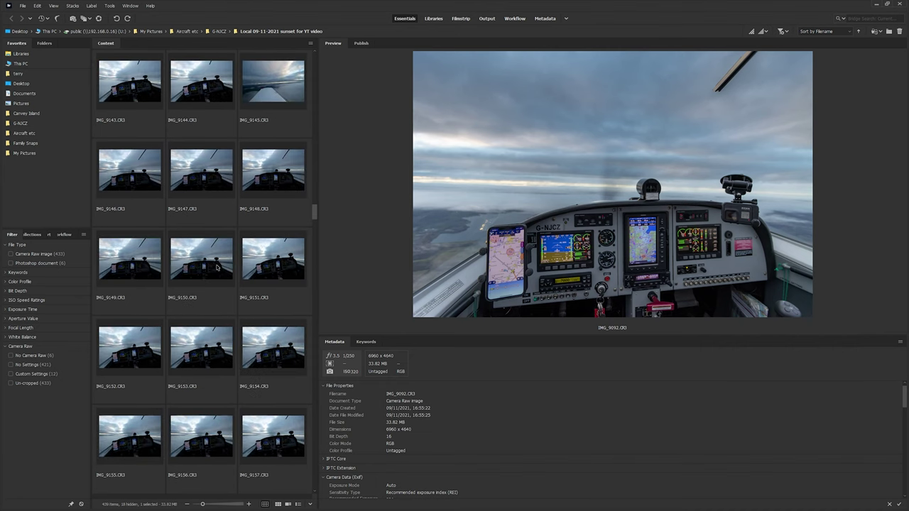
scroll(217, 267, "down", 8)
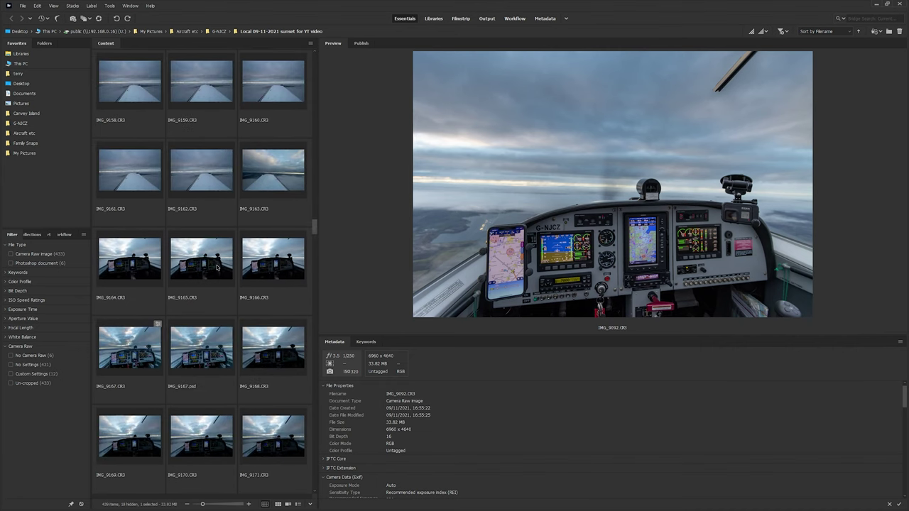
scroll(218, 267, "up", 20)
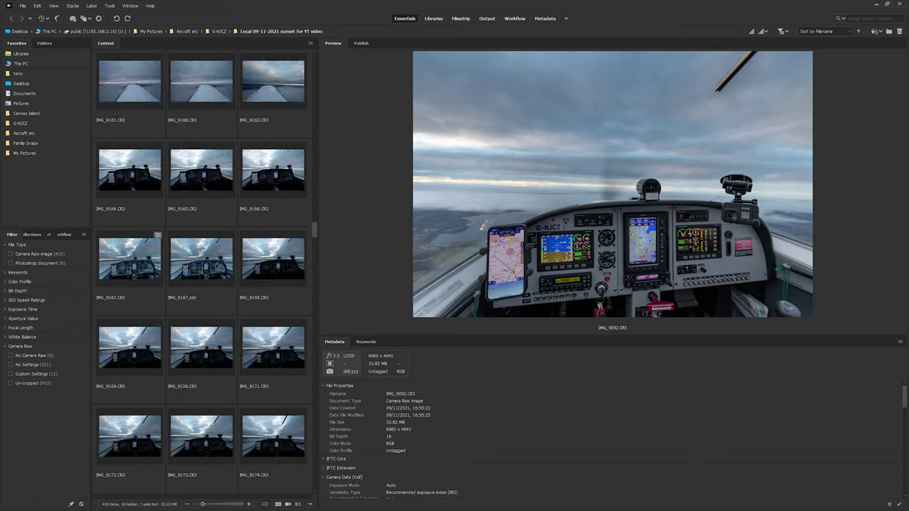
scroll(217, 266, "up", 6)
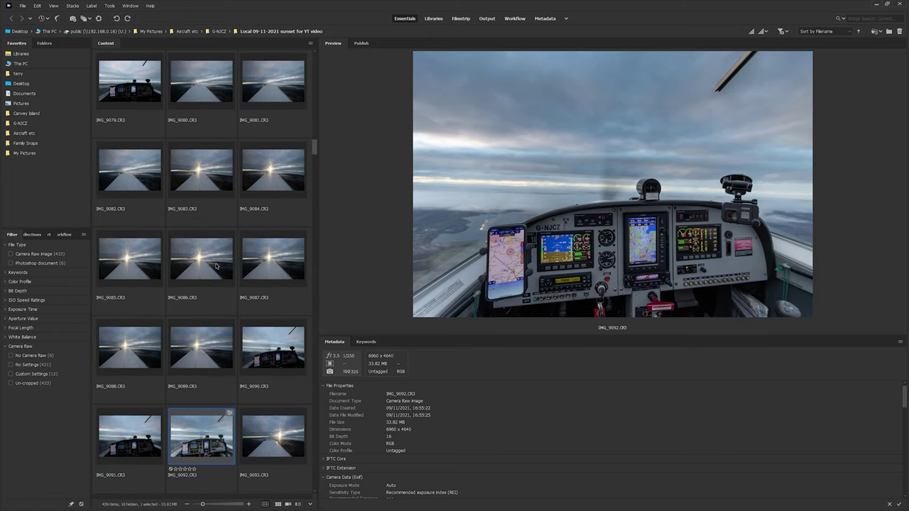
scroll(216, 267, "down", 4)
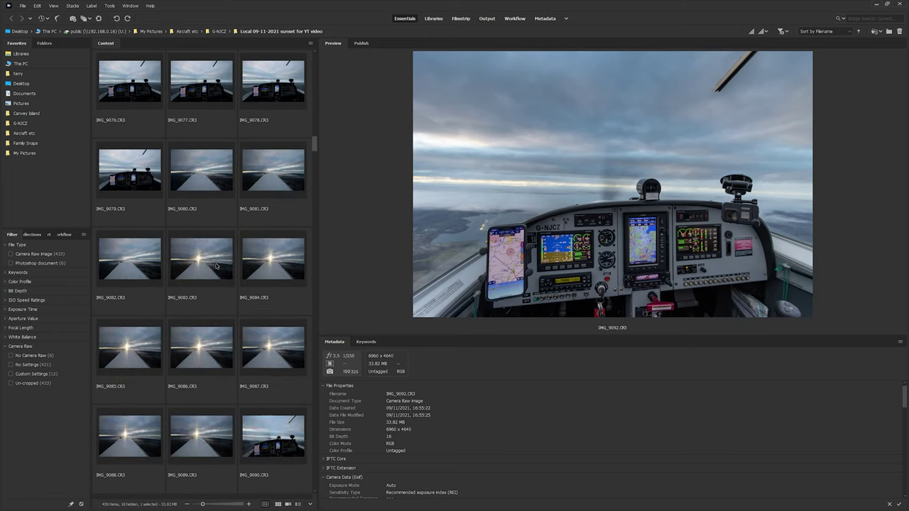
Preview candidate shots IMG_9083, IMG_9084, IMG_9095, IMG_9093 and IMG_9086
left_click(216, 265)
left_click(240, 306)
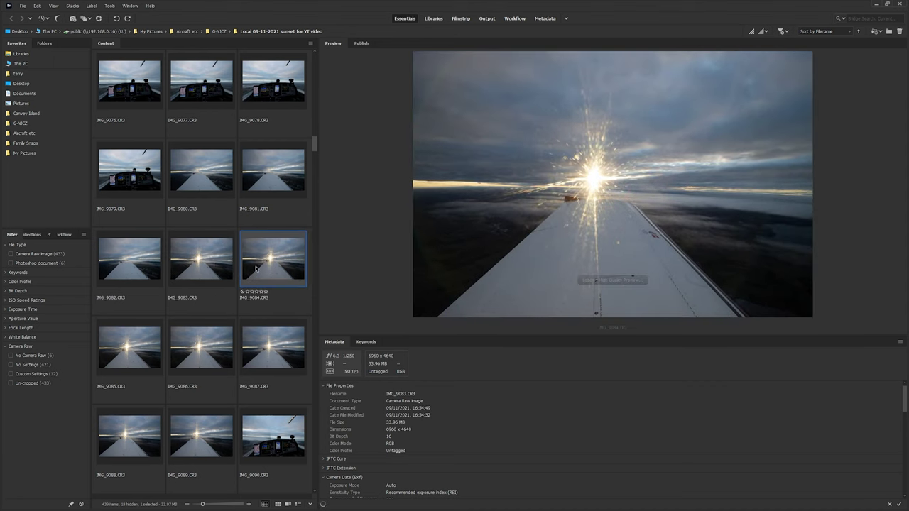
scroll(240, 307, "down", 3)
left_click(233, 331)
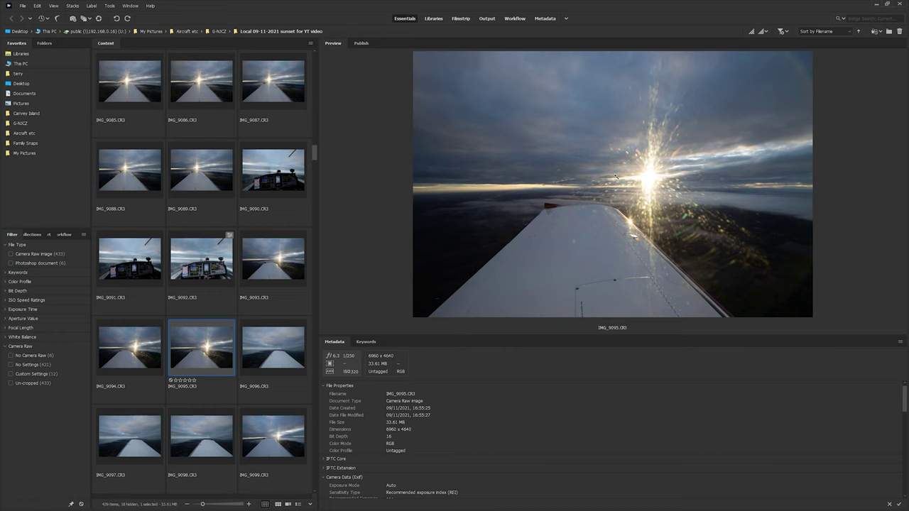
left_click(287, 263)
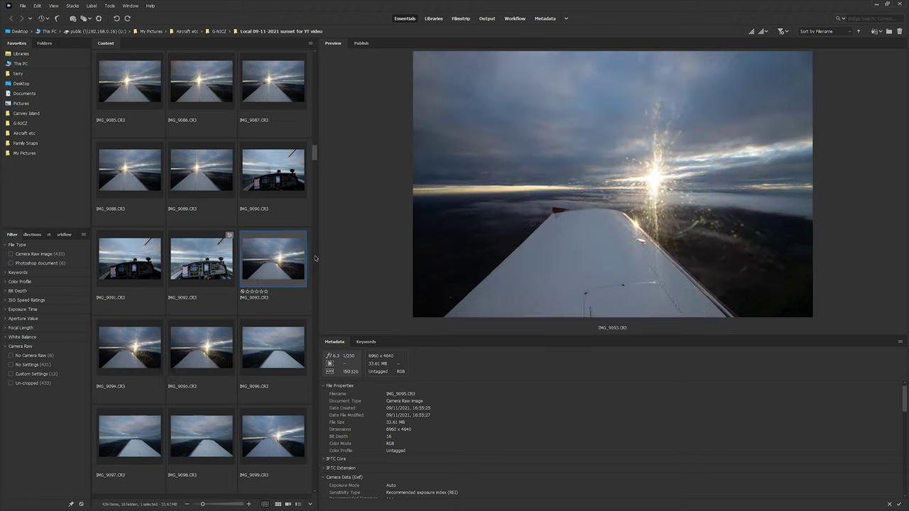
scroll(213, 184, "up", 2)
left_click(213, 176)
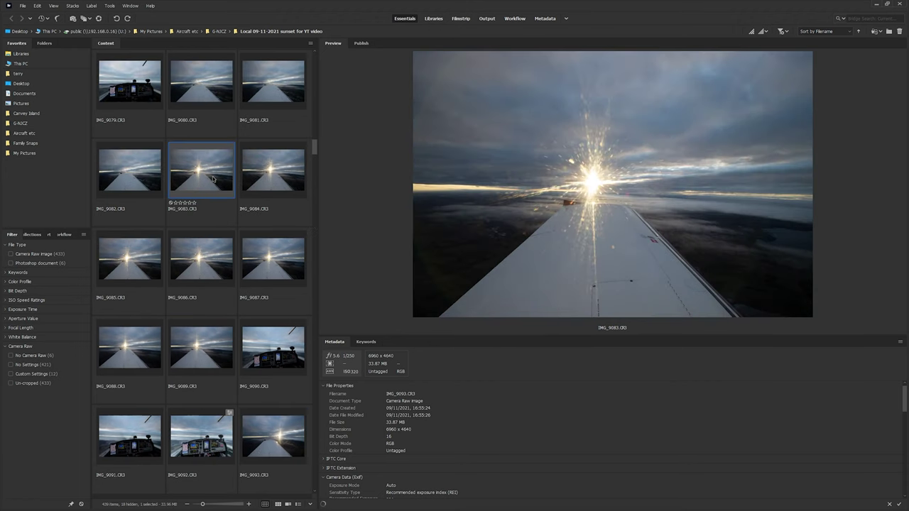
left_click(278, 181)
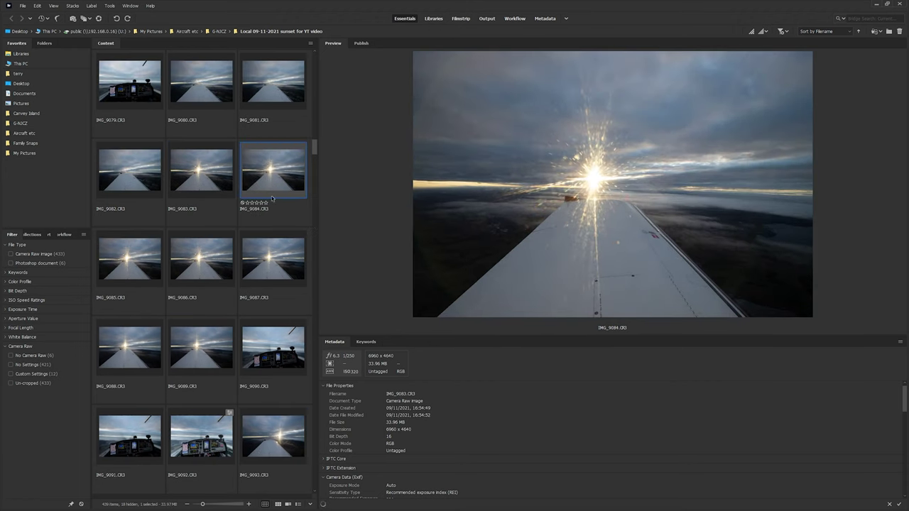
left_click(203, 270)
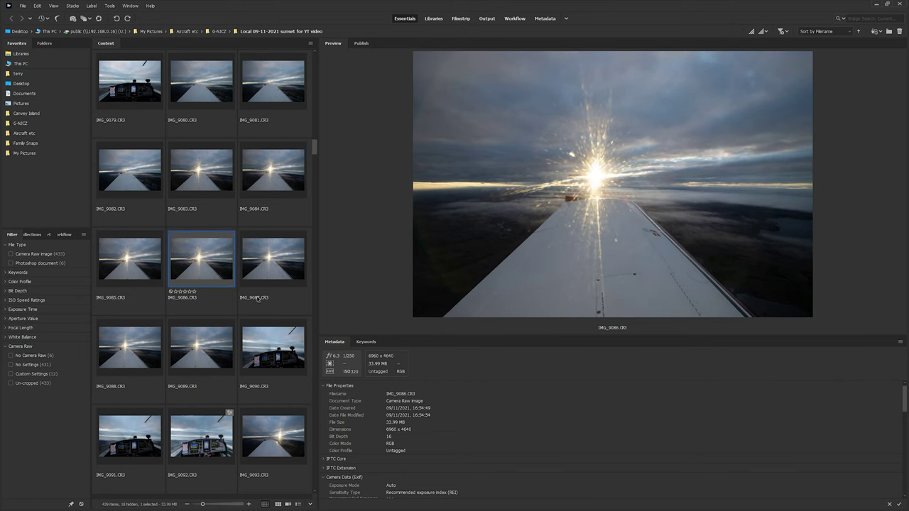
scroll(258, 307, "down", 5)
scroll(257, 309, "up", 4)
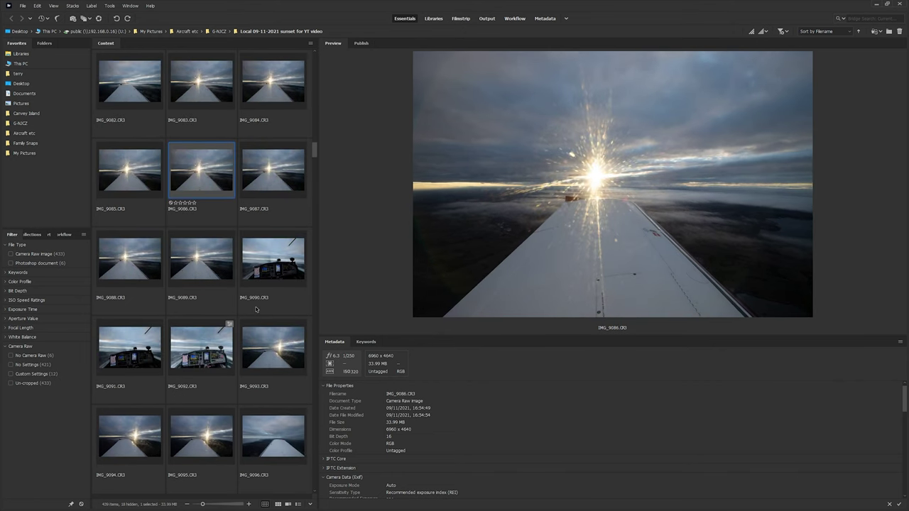
scroll(213, 306, "down", 20)
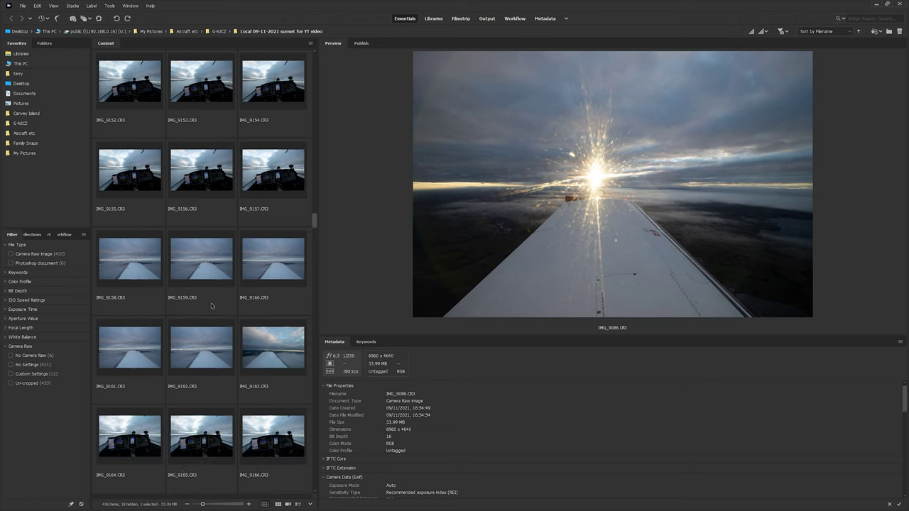
scroll(211, 306, "down", 1)
scroll(211, 306, "up", 1)
Compare IMG_9163 with IMG_9162 and IMG_9161, then select IMG_9163
left_click(268, 352)
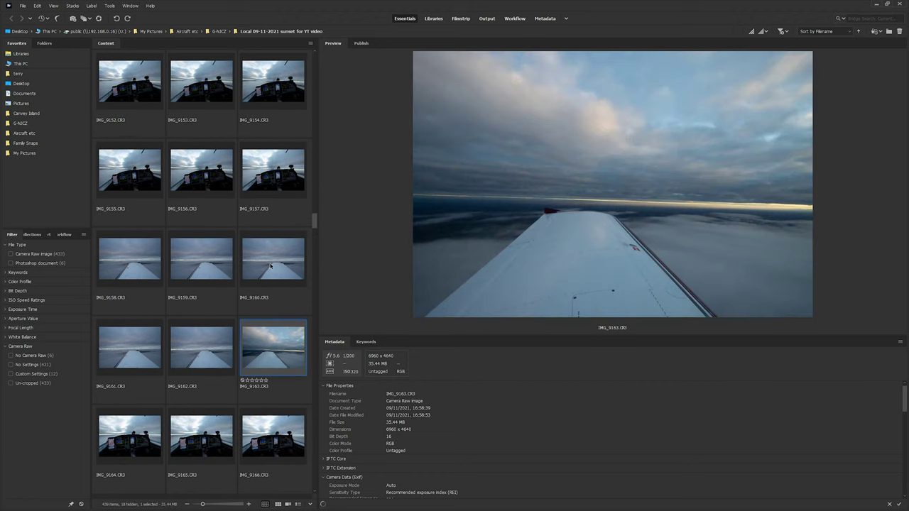
scroll(270, 266, "up", 1)
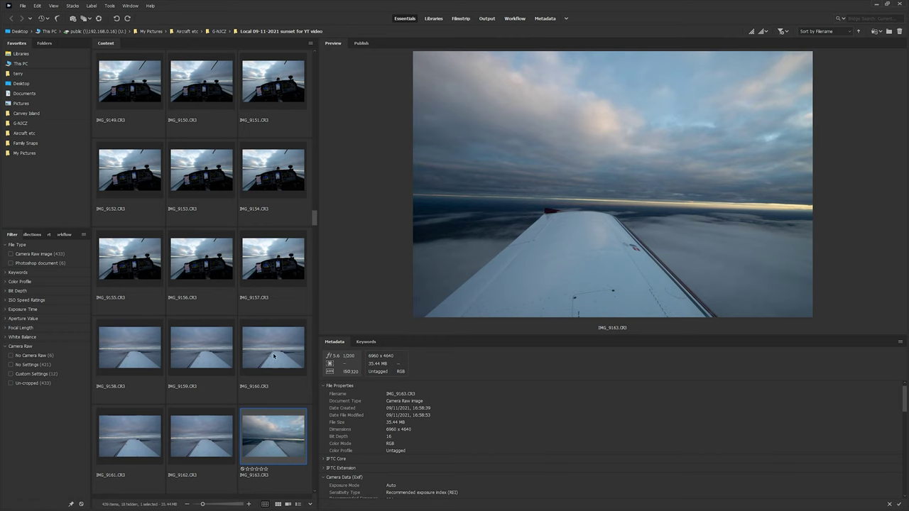
scroll(274, 356, "down", 1)
left_click(201, 345)
left_click(136, 346)
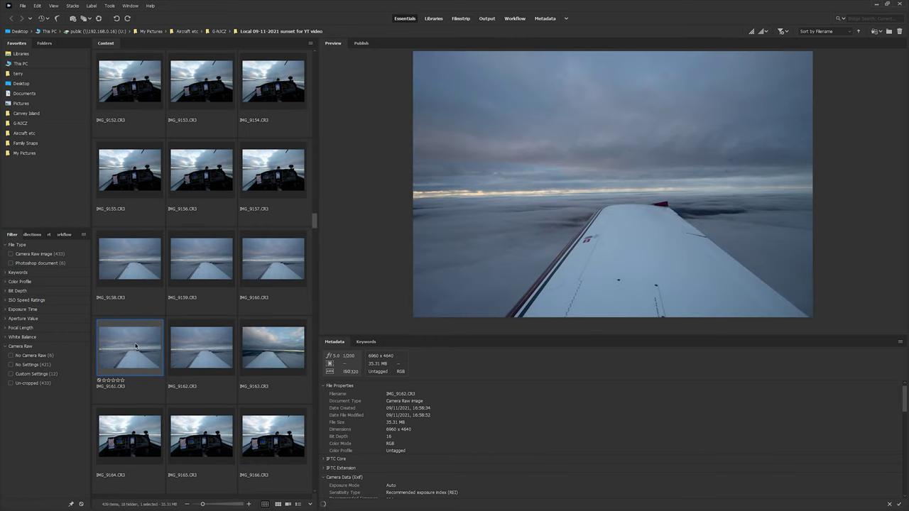
left_click(174, 348)
left_click(261, 348)
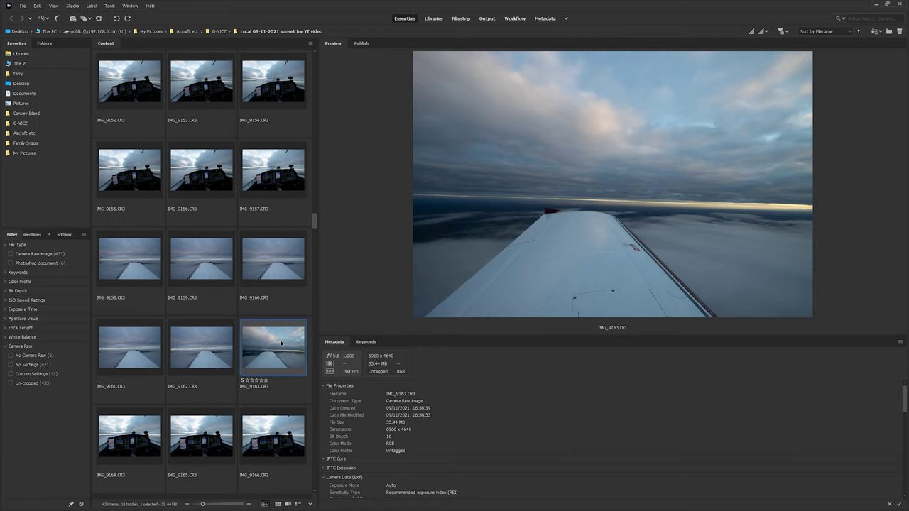
Open IMG_9163 in Camera Raw and check the horizon at 100% before fitting again
double_click(281, 343)
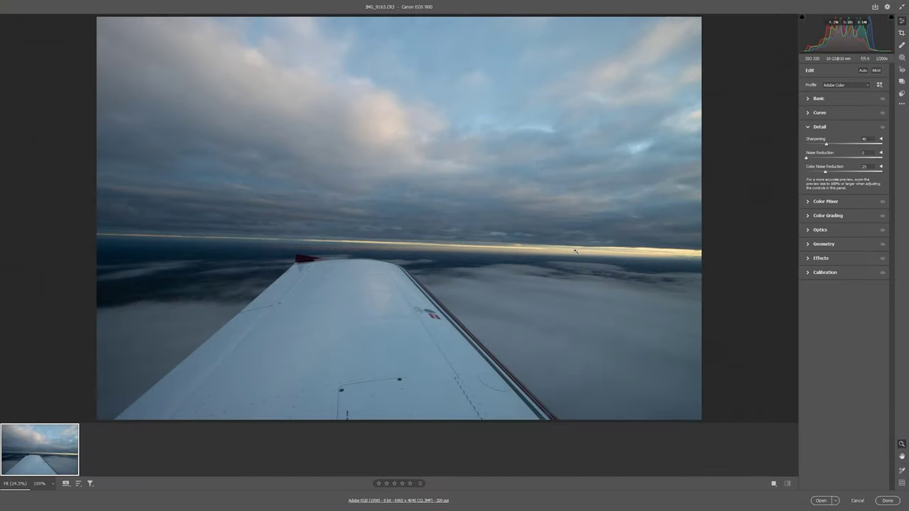
left_click(395, 254)
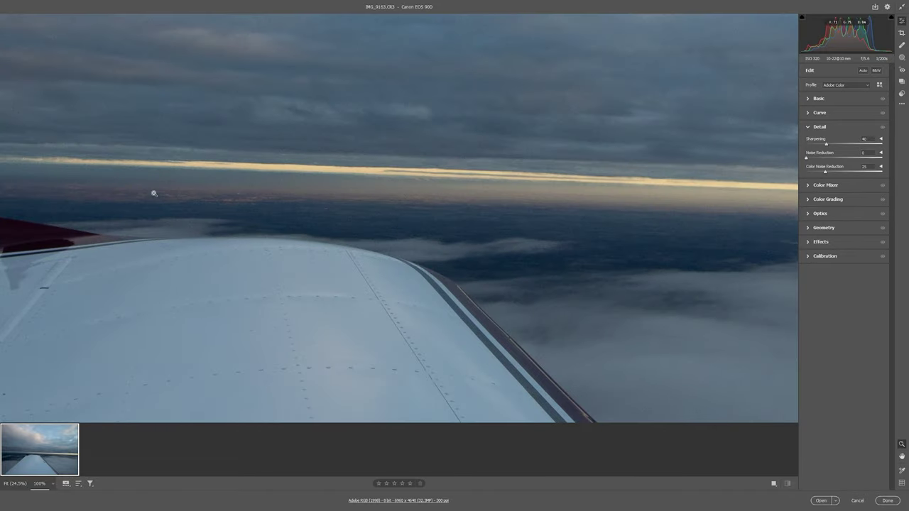
left_click(402, 247)
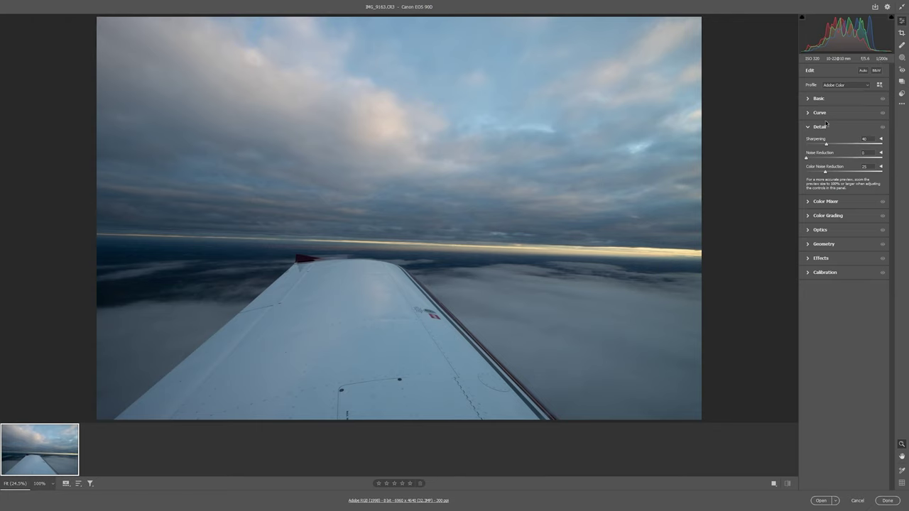
Enable chromatic aberration removal and Canon EF-S 10-22mm profile corrections in Optics
left_click(814, 231)
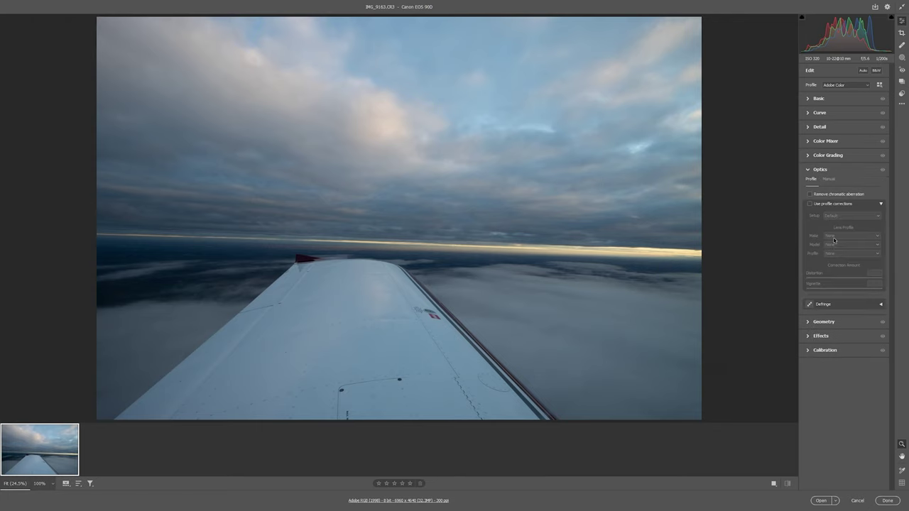
left_click(809, 194)
left_click(809, 204)
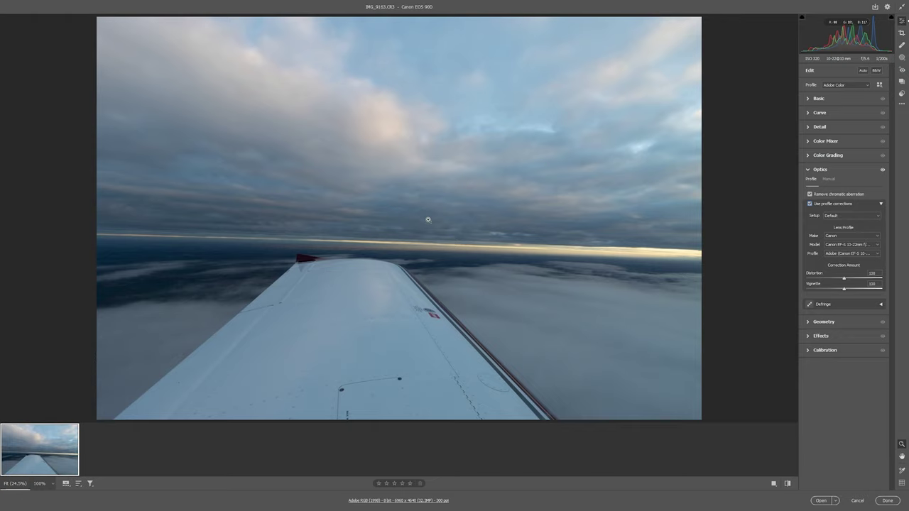
left_click(807, 171)
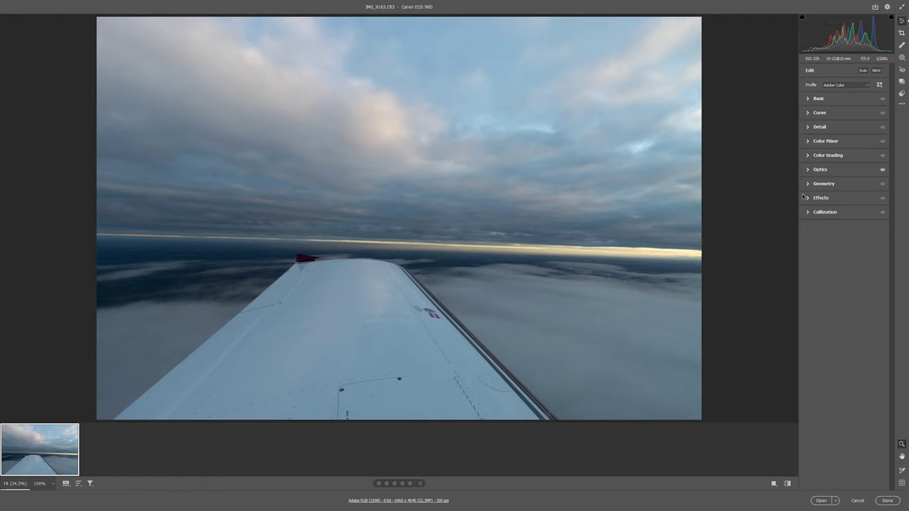
Set Highlights -68, Shadows +59 and Clarity +30, checking the wing at 100%
left_click(817, 99)
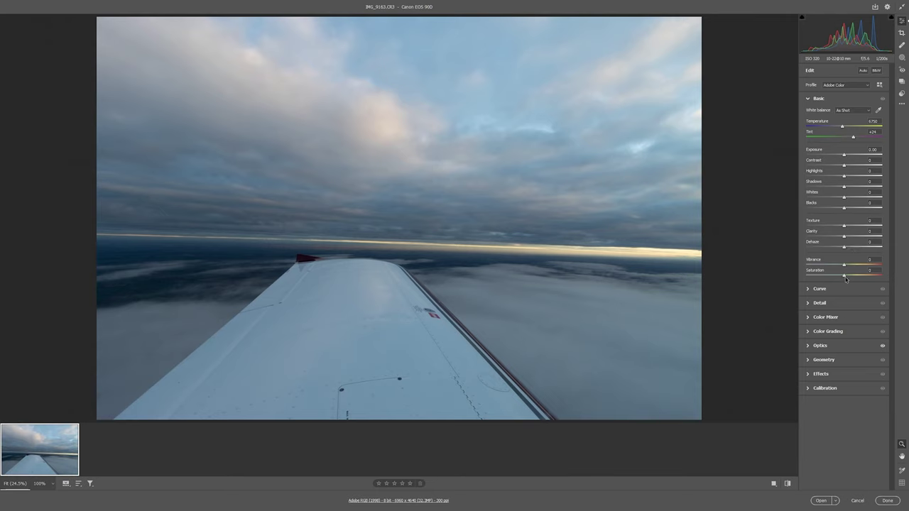
left_click_drag(846, 177, 866, 189)
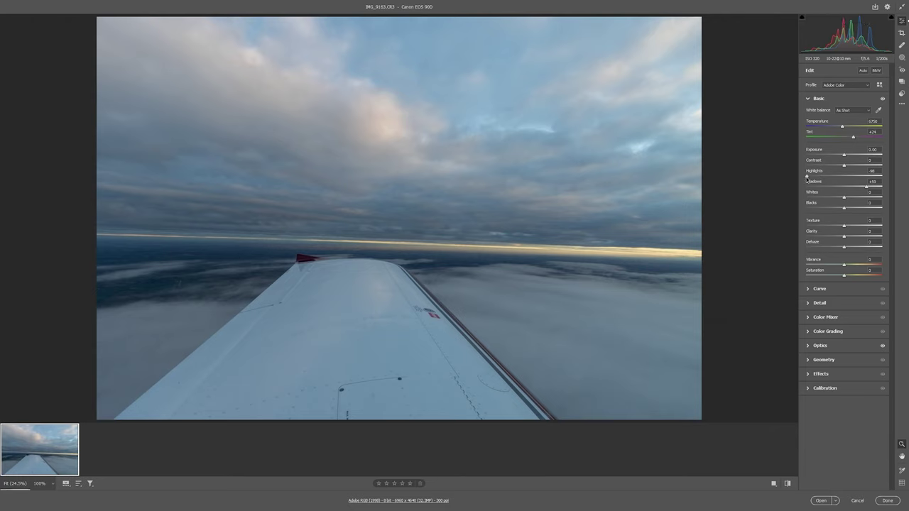
left_click_drag(807, 178, 818, 182)
left_click_drag(844, 238, 864, 239)
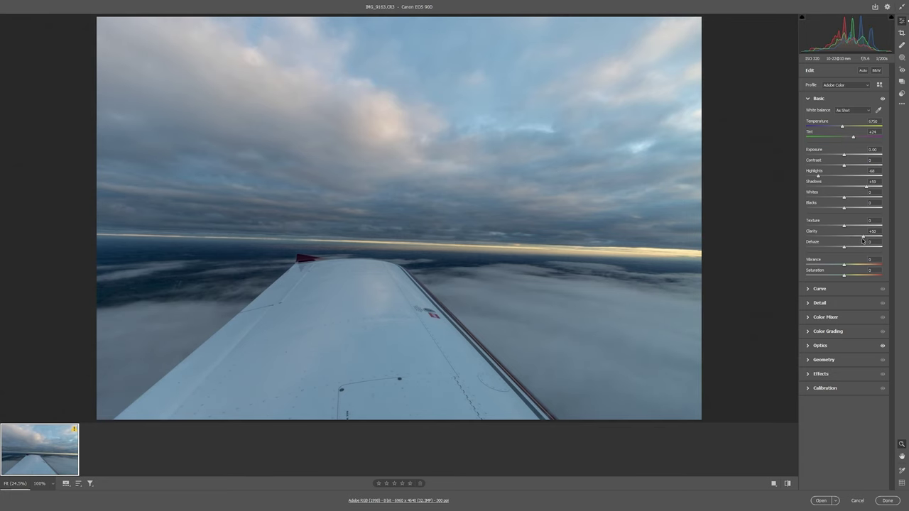
left_click(389, 336)
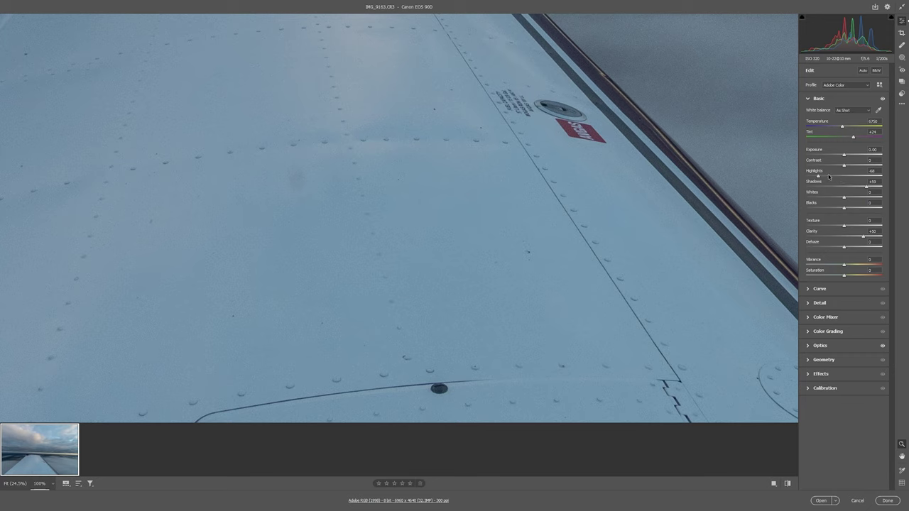
left_click(686, 280)
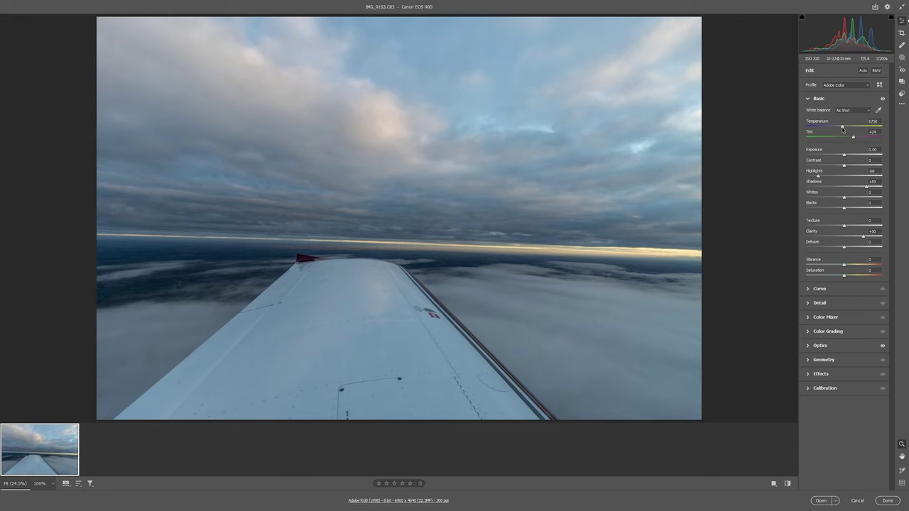
Set Temperature to 7100, Saturation to +17 and Dehaze to +7
left_click_drag(843, 127, 853, 134)
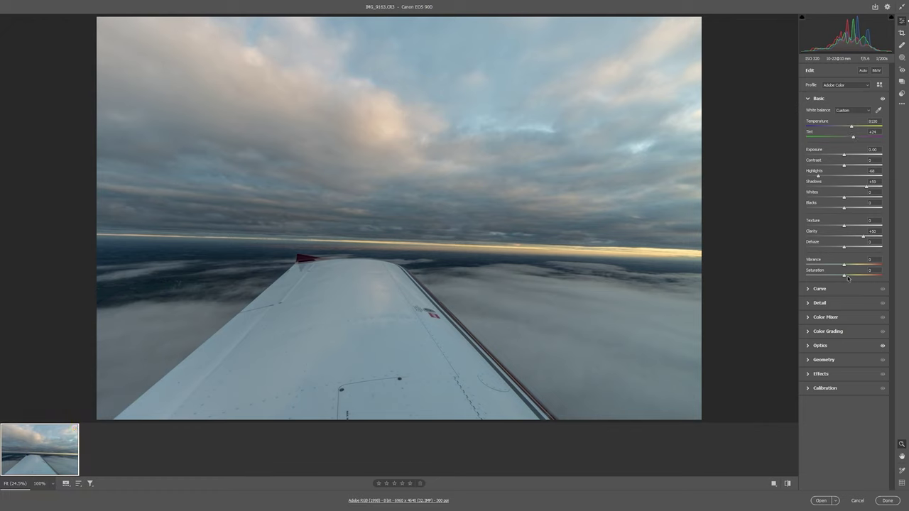
left_click_drag(846, 277, 850, 277)
left_click_drag(844, 248, 848, 249)
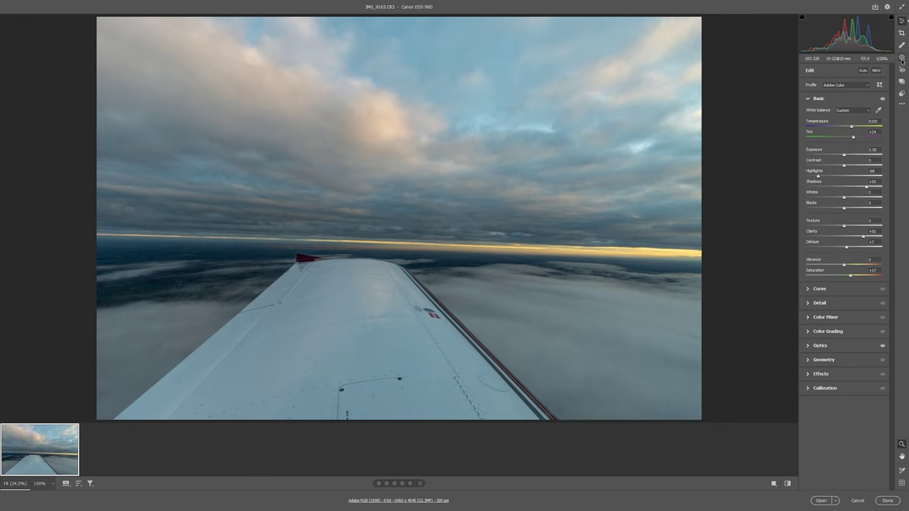
Draw a linear gradient mask from the top of the sky down to the wing
mouse_move(902, 61)
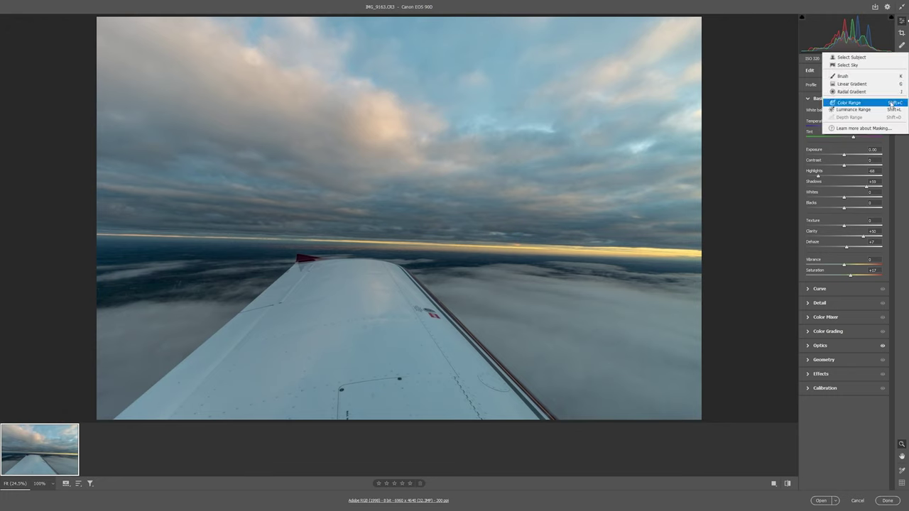
left_click(856, 84)
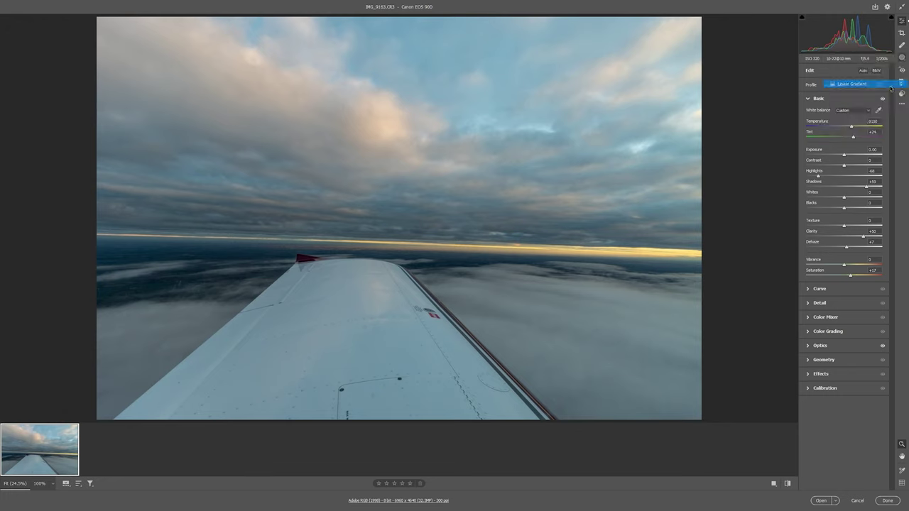
left_click_drag(385, 58, 385, 303)
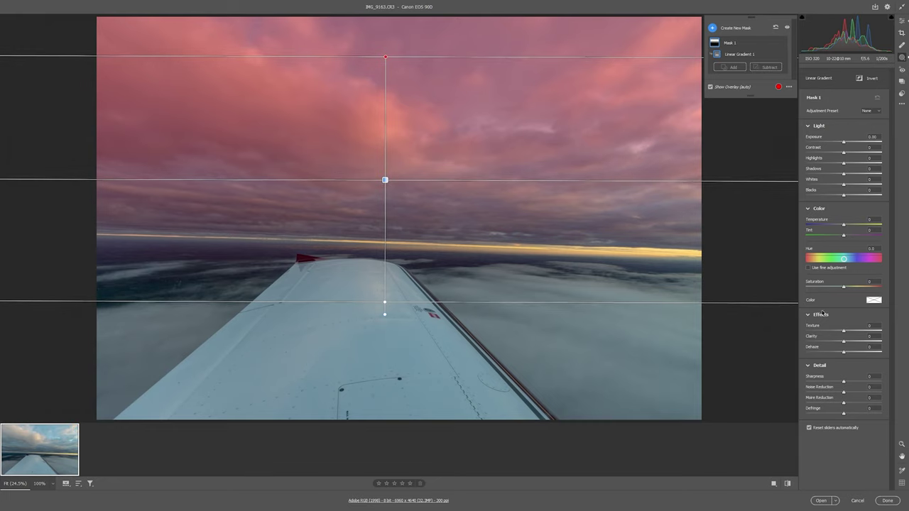
Give the sky mask Highlights -47, Clarity +78, Dehaze +4 and slight desaturation
mouse_move(845, 163)
left_mouse_down()
mouse_move(823, 164)
mouse_move(857, 175)
mouse_move(846, 174)
left_mouse_up()
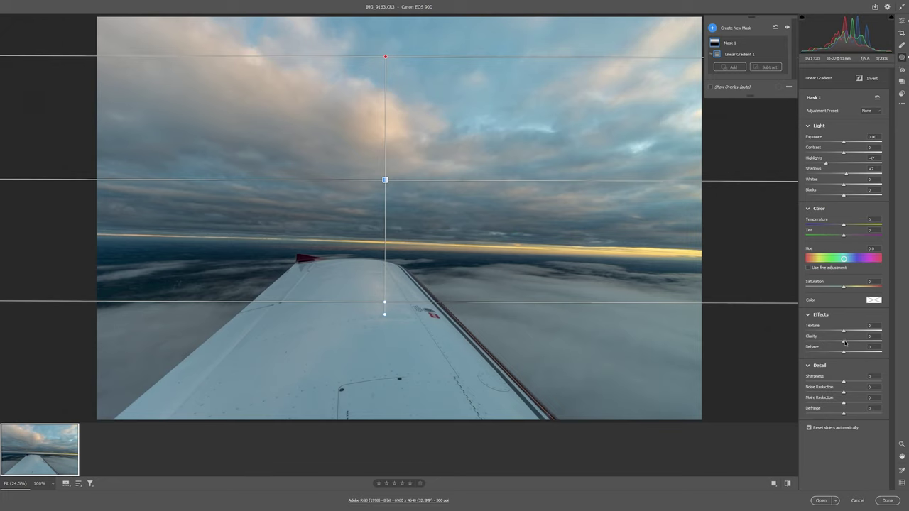
left_click_drag(845, 343, 876, 345)
left_click_drag(844, 353, 846, 355)
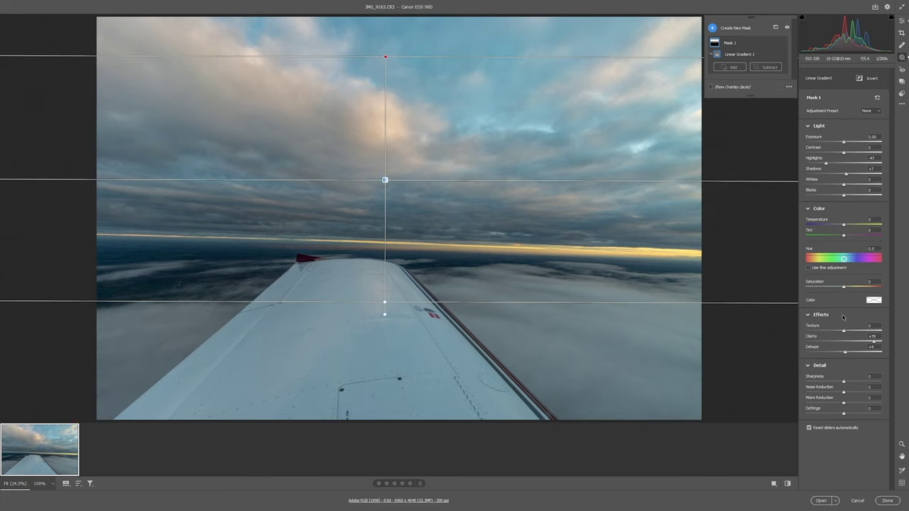
left_click_drag(844, 287, 841, 288)
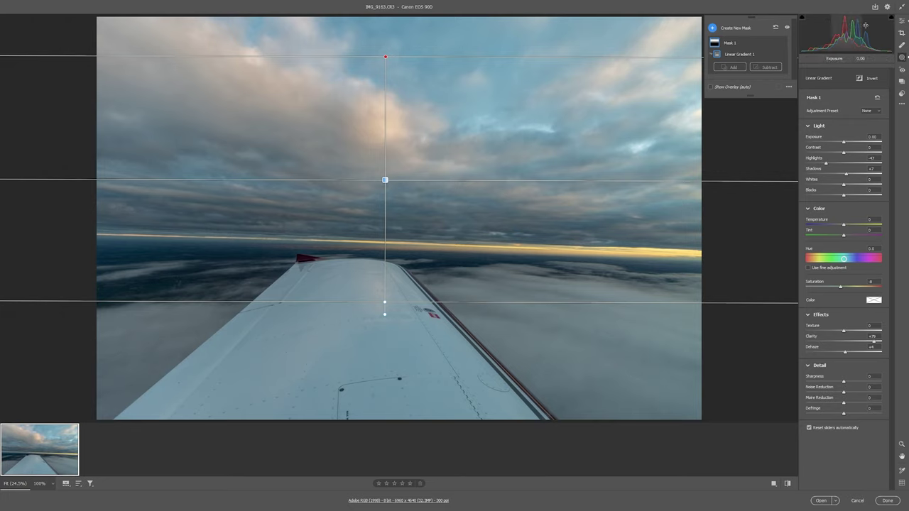
left_click(902, 21)
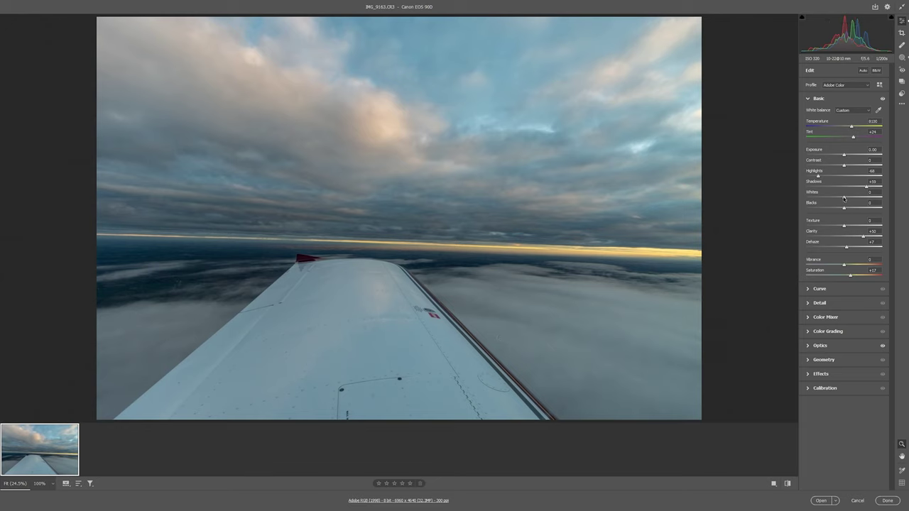
Raise Whites, test it near +76, then settle it back at +43
mouse_move(844, 199)
left_mouse_down()
mouse_move(878, 200)
mouse_move(830, 196)
mouse_move(847, 203)
left_mouse_up()
mouse_move(846, 199)
left_mouse_down()
mouse_move(873, 199)
mouse_move(855, 199)
left_mouse_up()
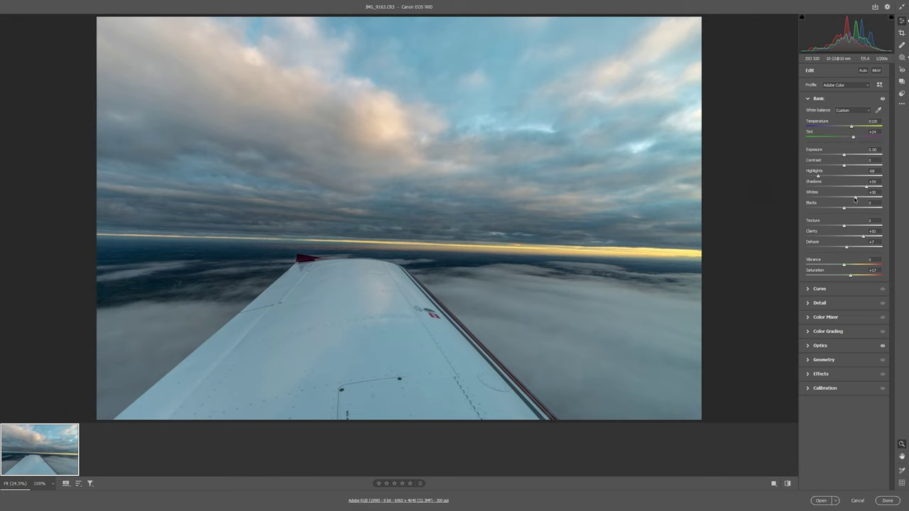
mouse_move(856, 199)
left_mouse_down()
mouse_move(889, 203)
mouse_move(872, 202)
left_mouse_up()
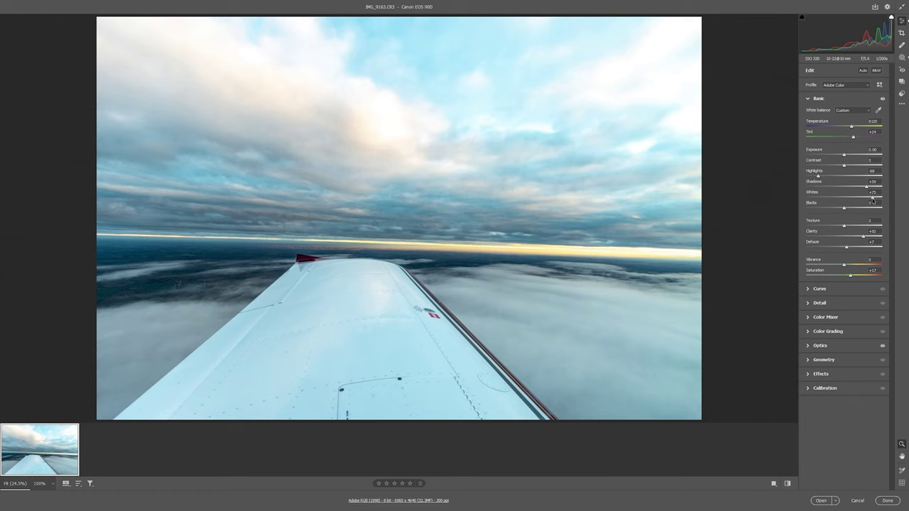
left_click_drag(874, 200, 862, 202)
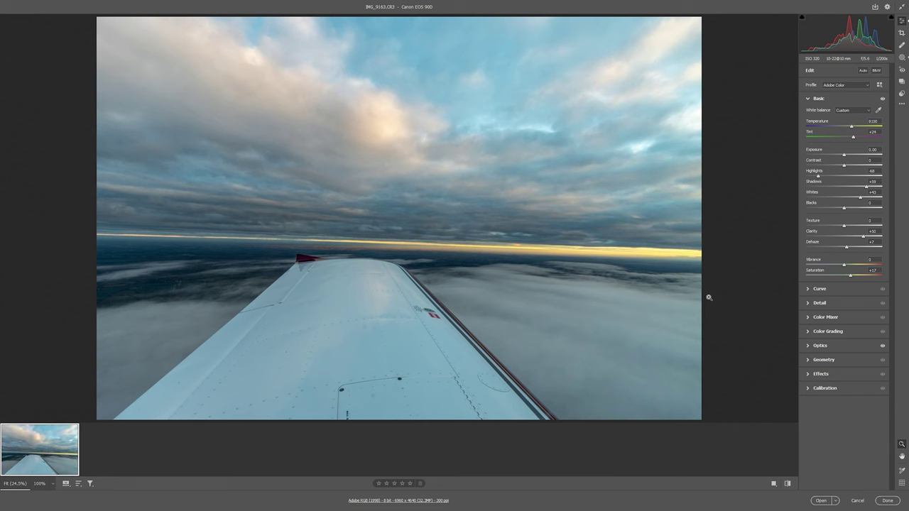
Inspect the wing grain at 100% and set Detail panel Noise Reduction to 50
left_click(328, 328)
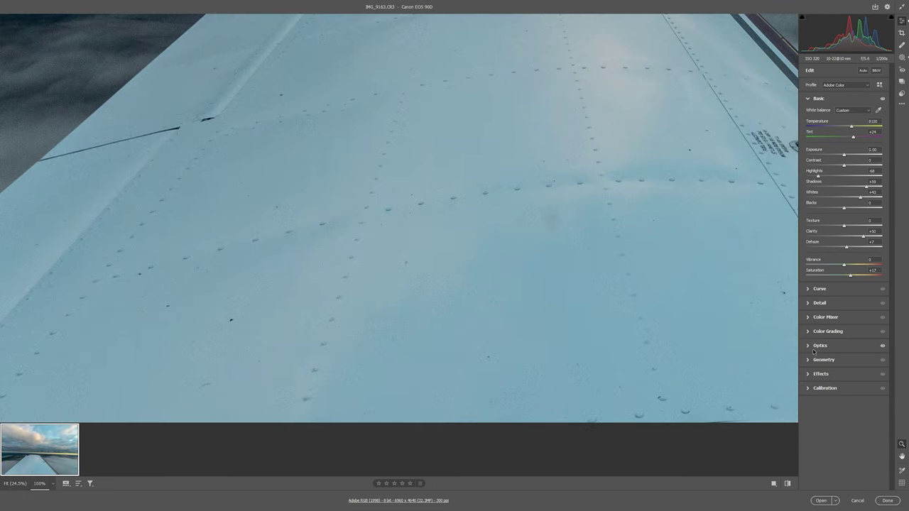
left_click(811, 304)
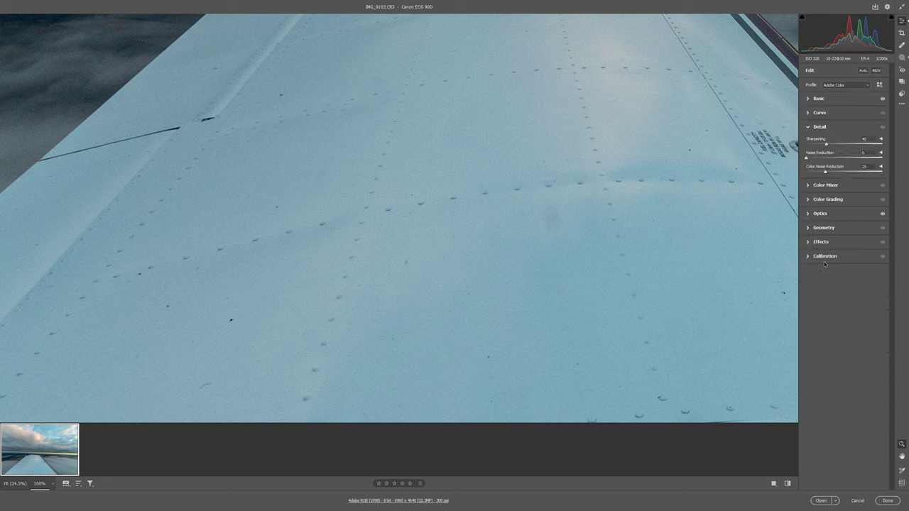
left_click_drag(812, 157, 842, 160)
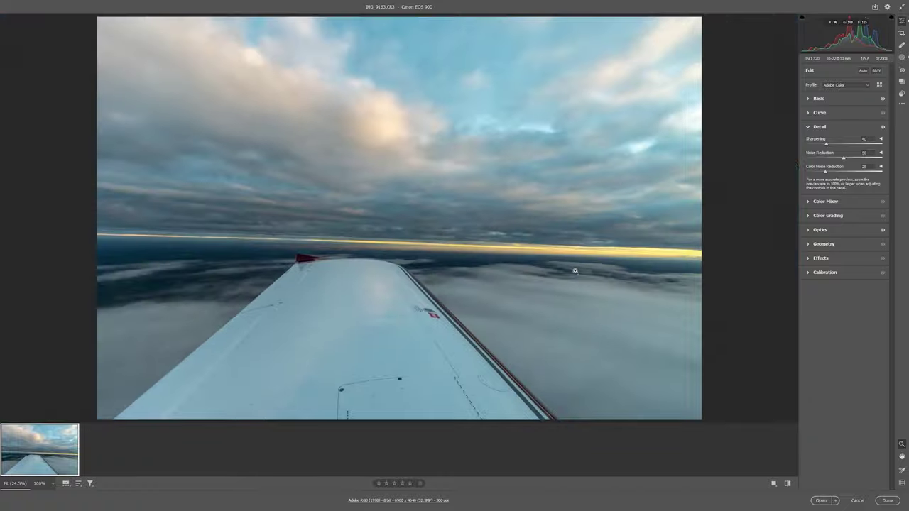
left_click(575, 272)
Open the photo in Photoshop and crop-rotate it level, with Content-Aware off, to 6626 x 4417 px
left_click(828, 501)
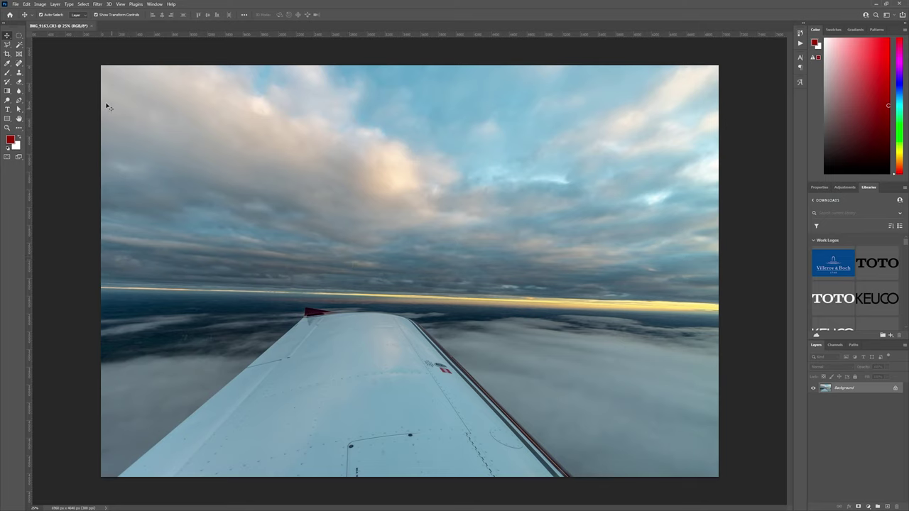
left_click(8, 54)
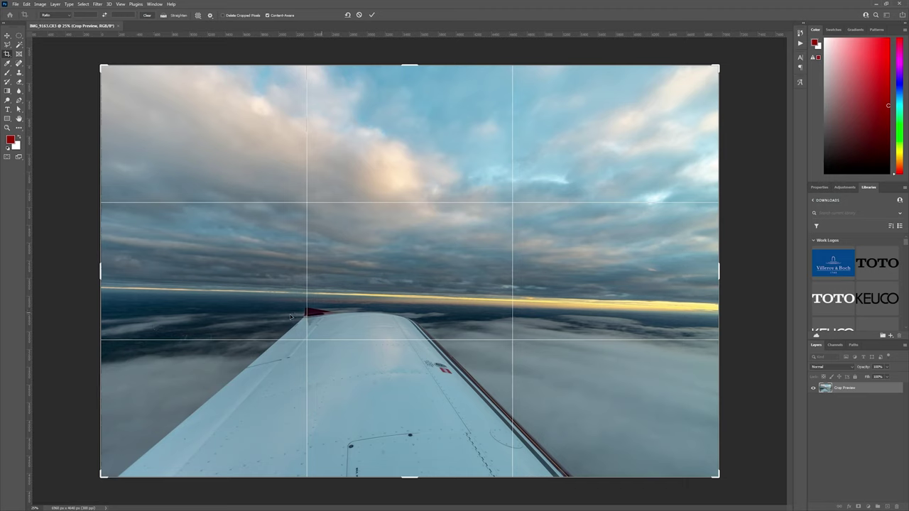
mouse_move(725, 59)
left_mouse_down()
mouse_move(739, 53)
mouse_move(736, 44)
mouse_move(717, 49)
left_mouse_up()
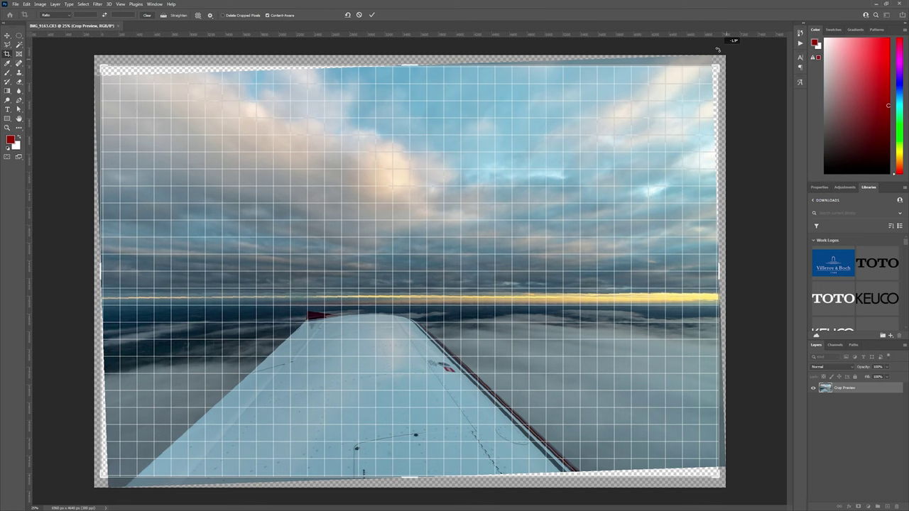
left_click_drag(717, 49, 717, 49)
left_click(268, 15)
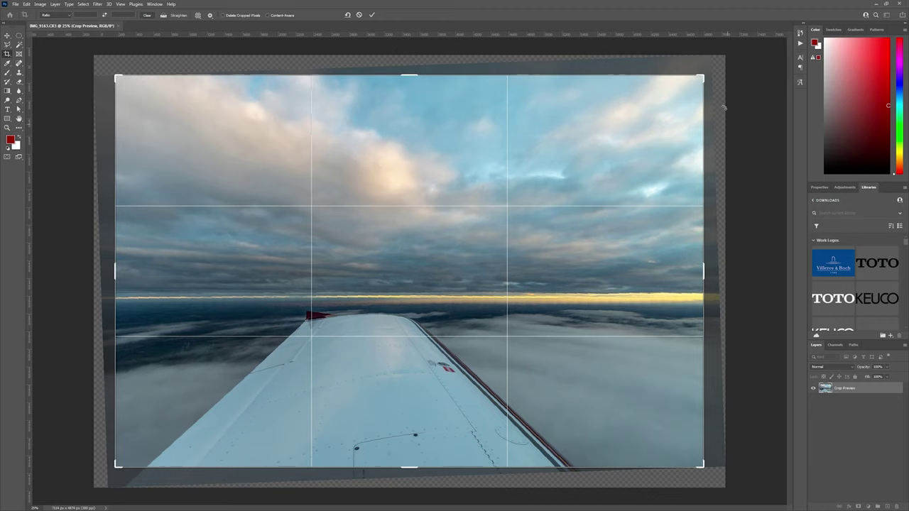
left_click(371, 15)
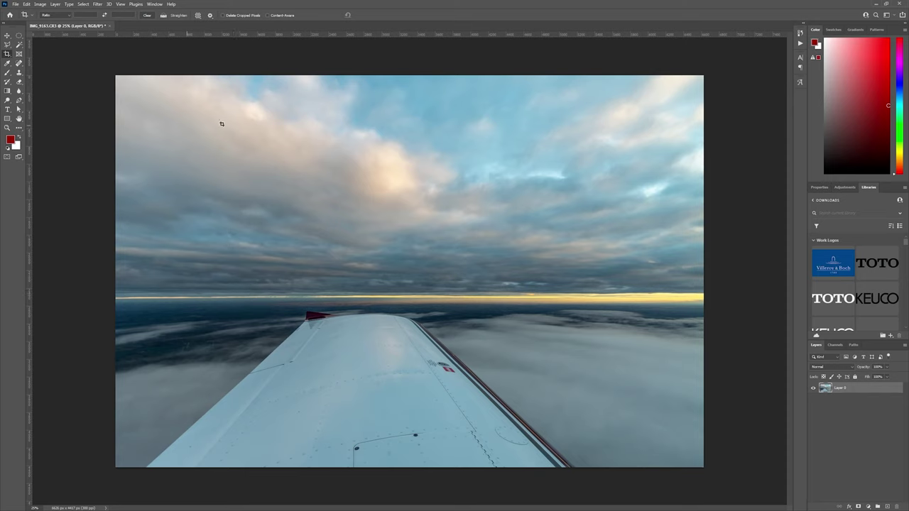
Heal three small spots on the wing with the Spot Healing Brush
left_click(19, 63)
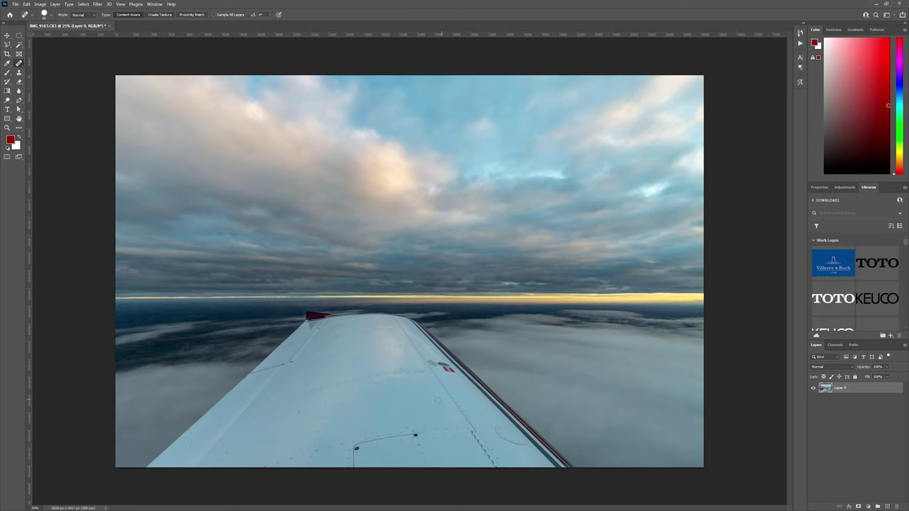
left_click(435, 399)
left_click(300, 413)
left_click(283, 408)
Bring up the File > Export > Export As dialog for the photo
left_click(15, 4)
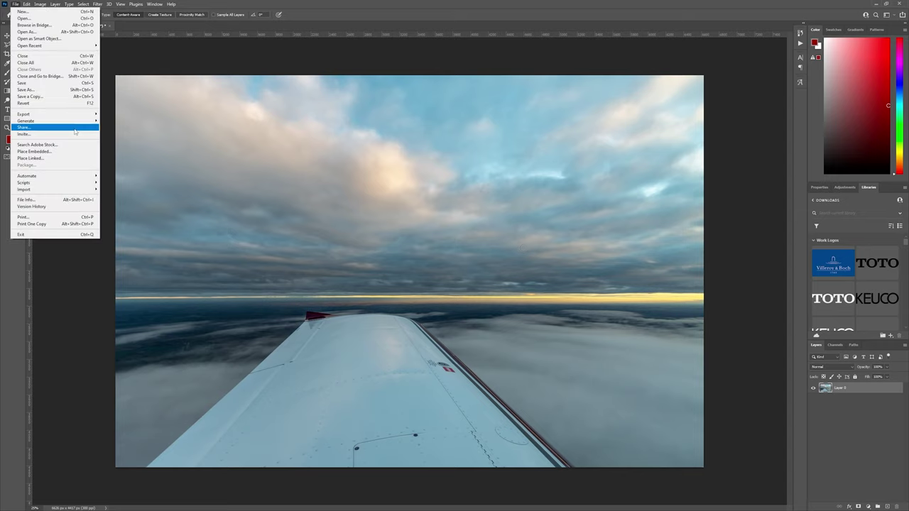
mouse_move(74, 114)
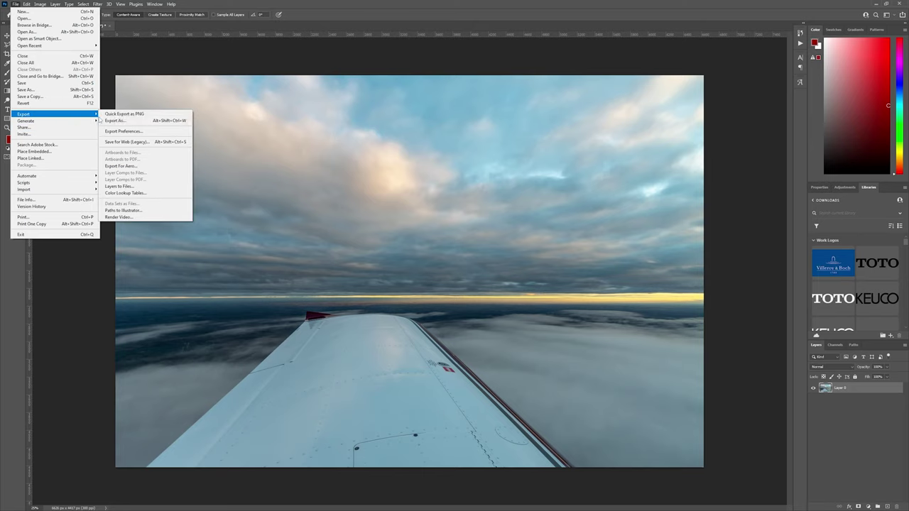
left_click(123, 122)
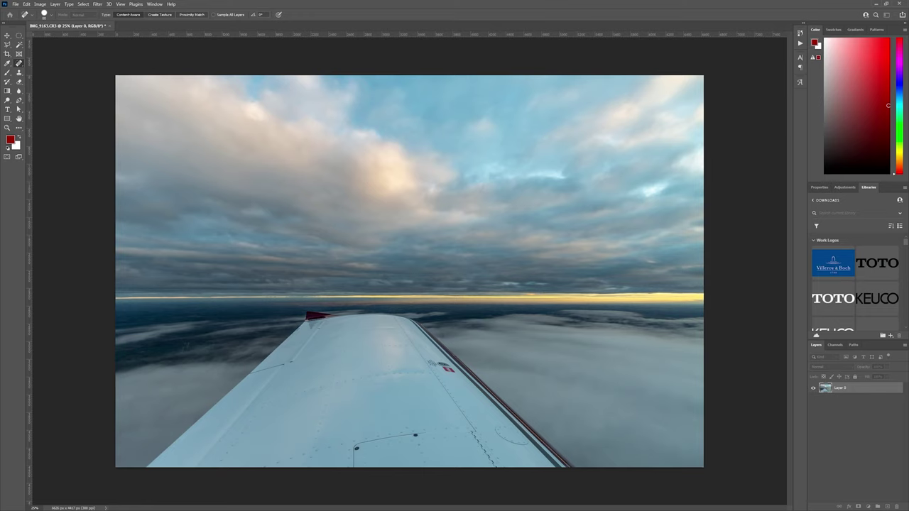
key("ctrl+shift+alt+w")
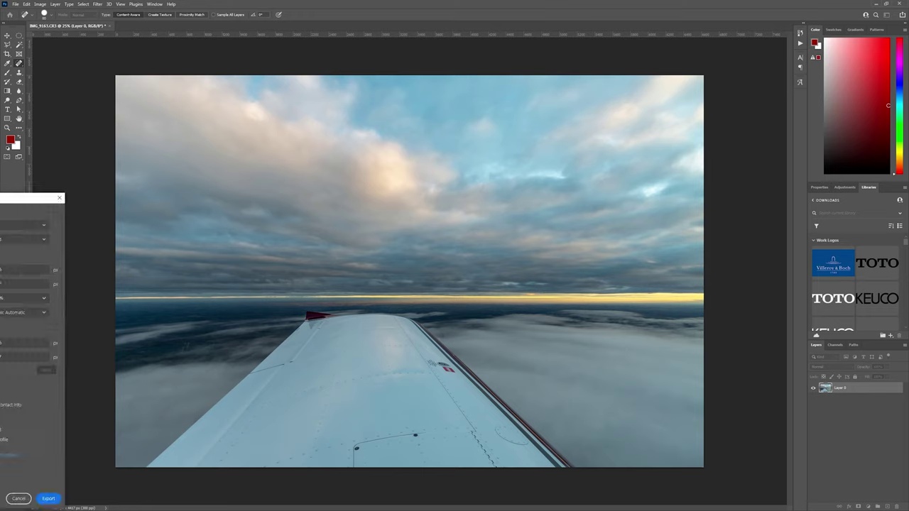
left_click_drag(487, 170, 369, 102)
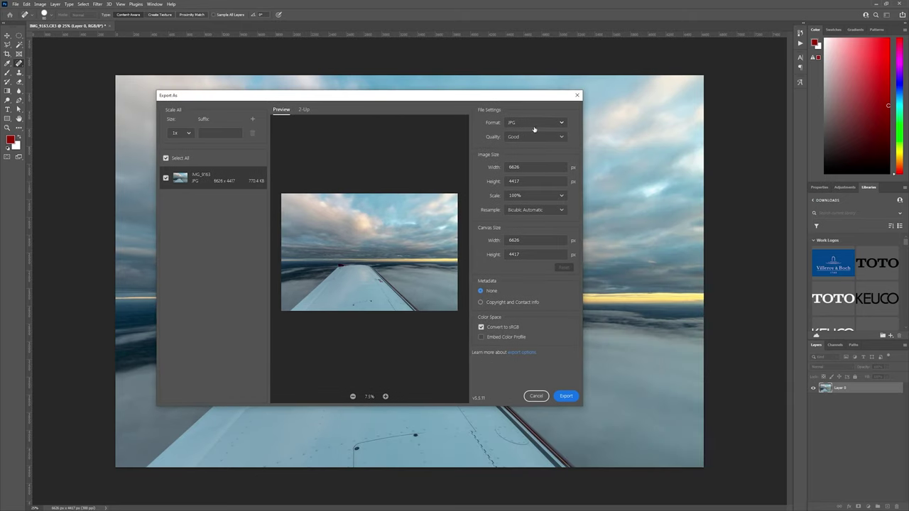
Export a 2000 px wide Good-quality JPEG and save it as IMG_9163.jpg
left_click(512, 167)
type("2000")
left_click(567, 181)
left_click(562, 137)
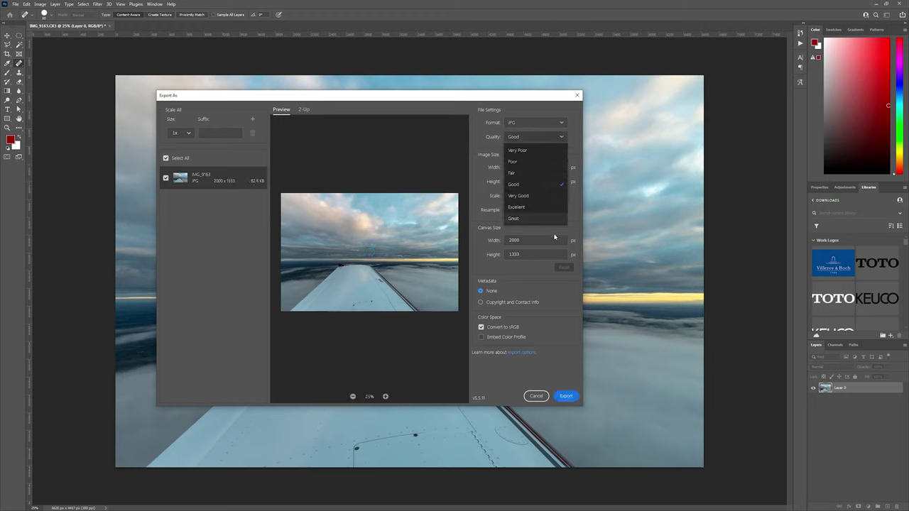
left_click(538, 184)
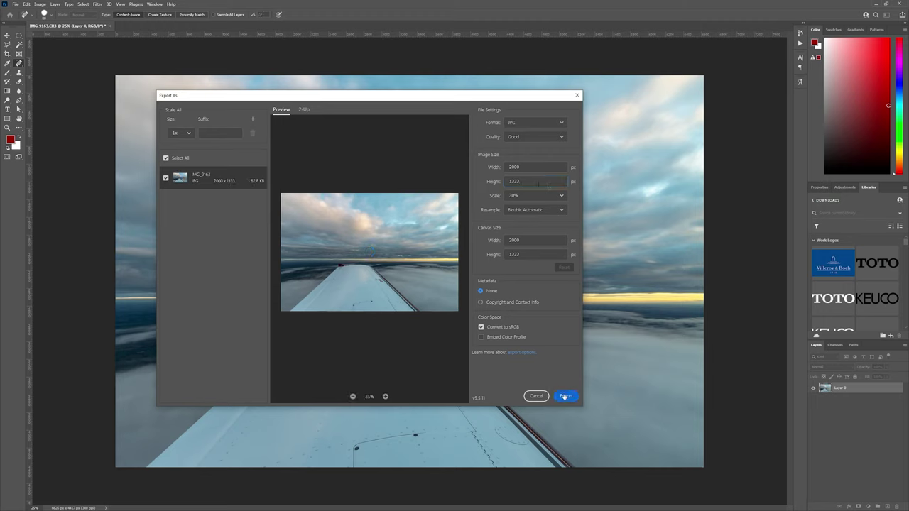
left_click(566, 396)
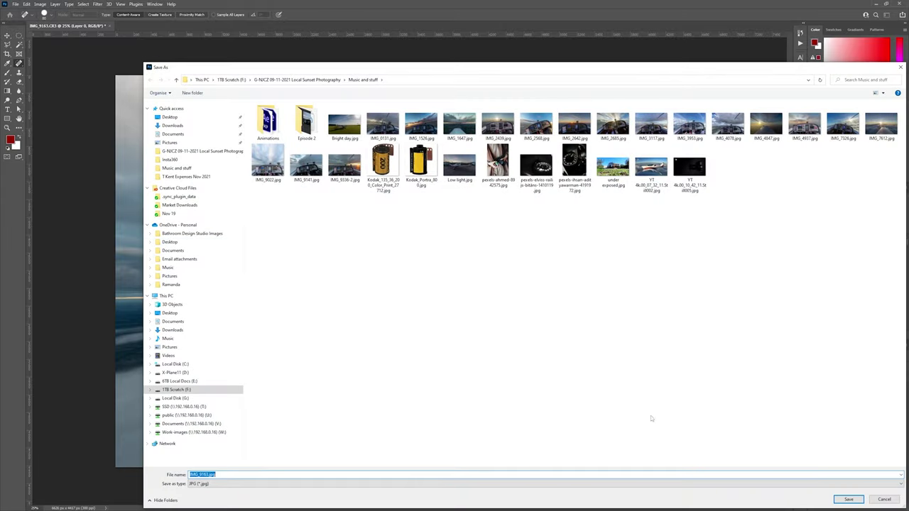
left_click(849, 499)
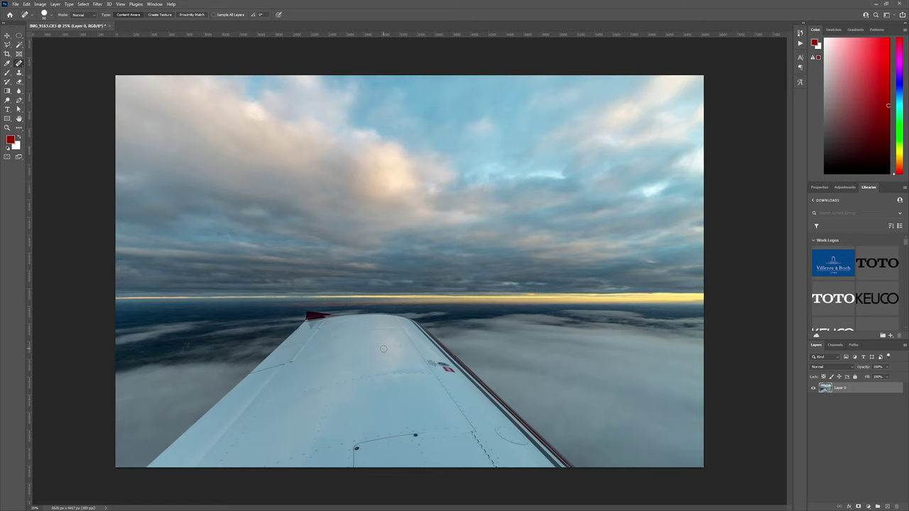
Heal the last remaining spot on the wing
left_click(383, 349)
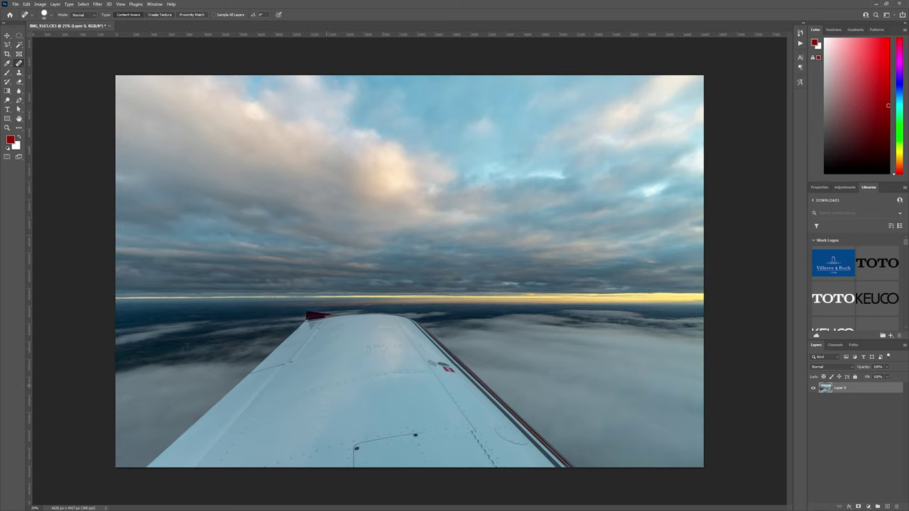